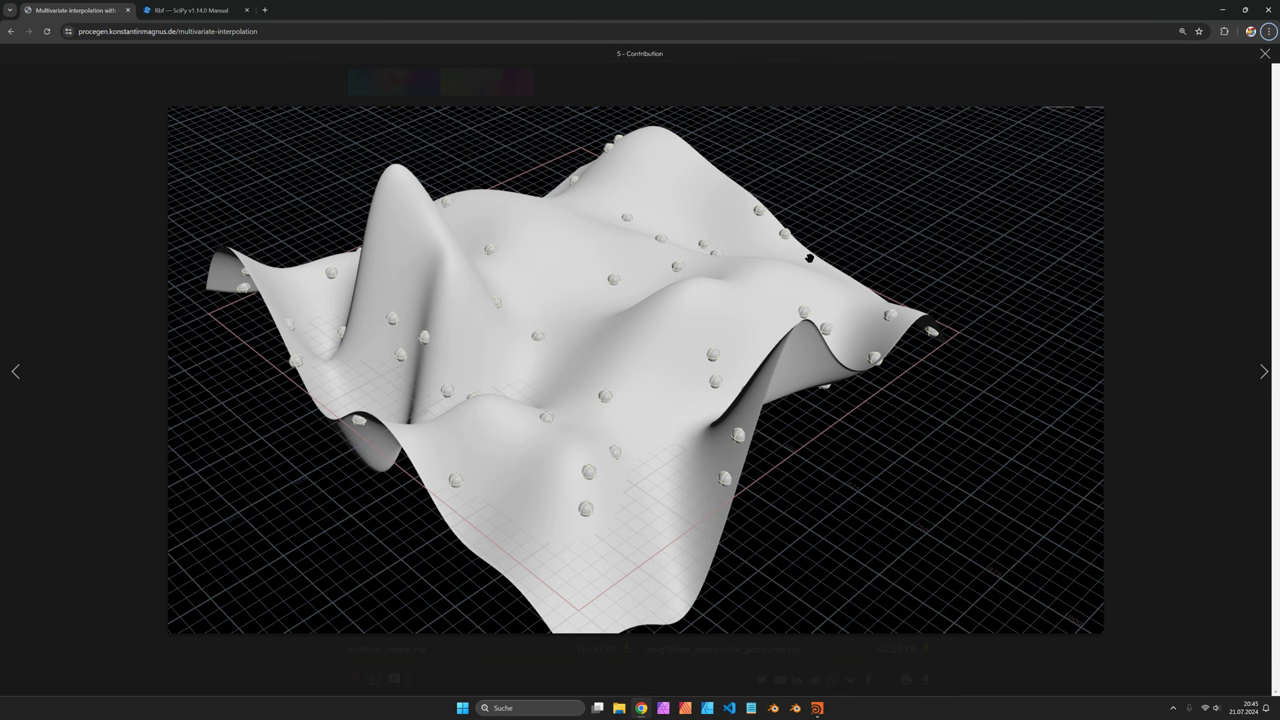
- Switch to Houdini and add a HeightField node to the empty scene
{"action": "key", "text": "alt+Tab"}
{"action": "key", "text": "Tab"}
{"action": "type", "text": "hf"}
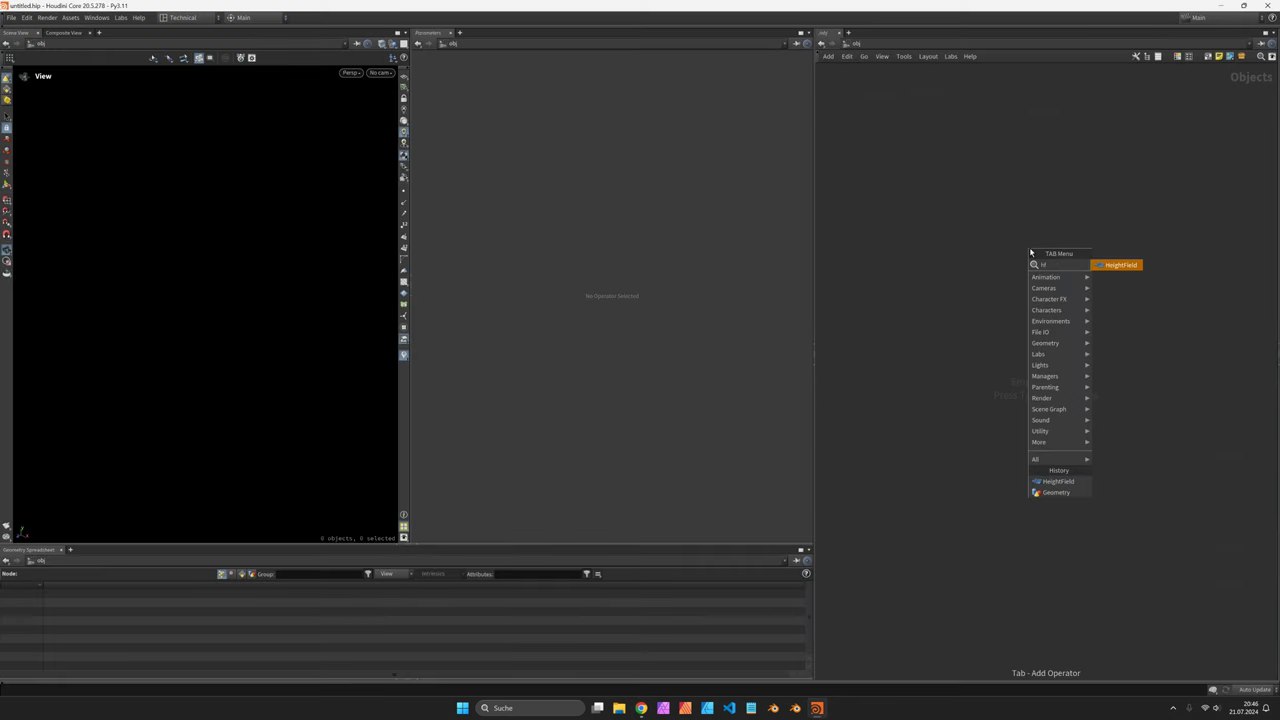
{"action": "key", "text": "Return"}
{"action": "left_click", "coordinate": [1030, 251]}
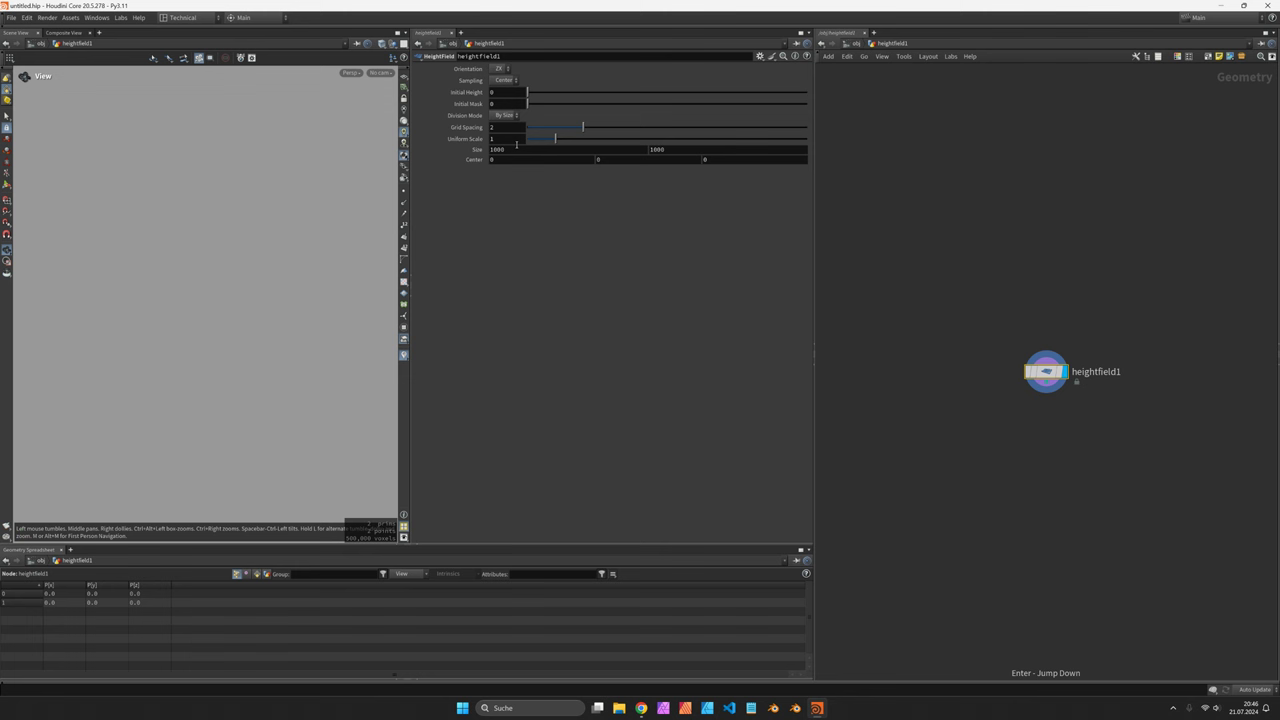
- Set the heightfield's size to 12 by 12 and its grid spacing to 0.05
{"action": "left_click", "coordinate": [521, 150]}
{"action": "type", "text": "12"}
{"action": "key", "text": "Return"}
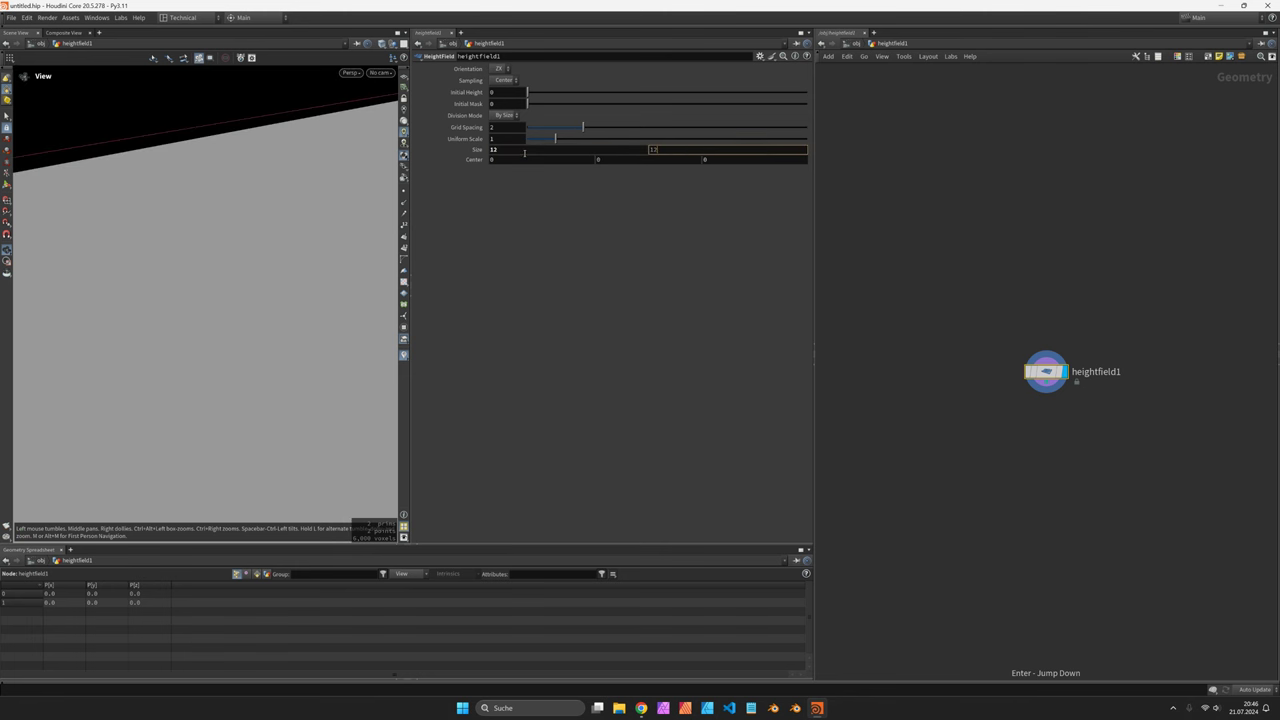
{"action": "left_click", "coordinate": [506, 128]}
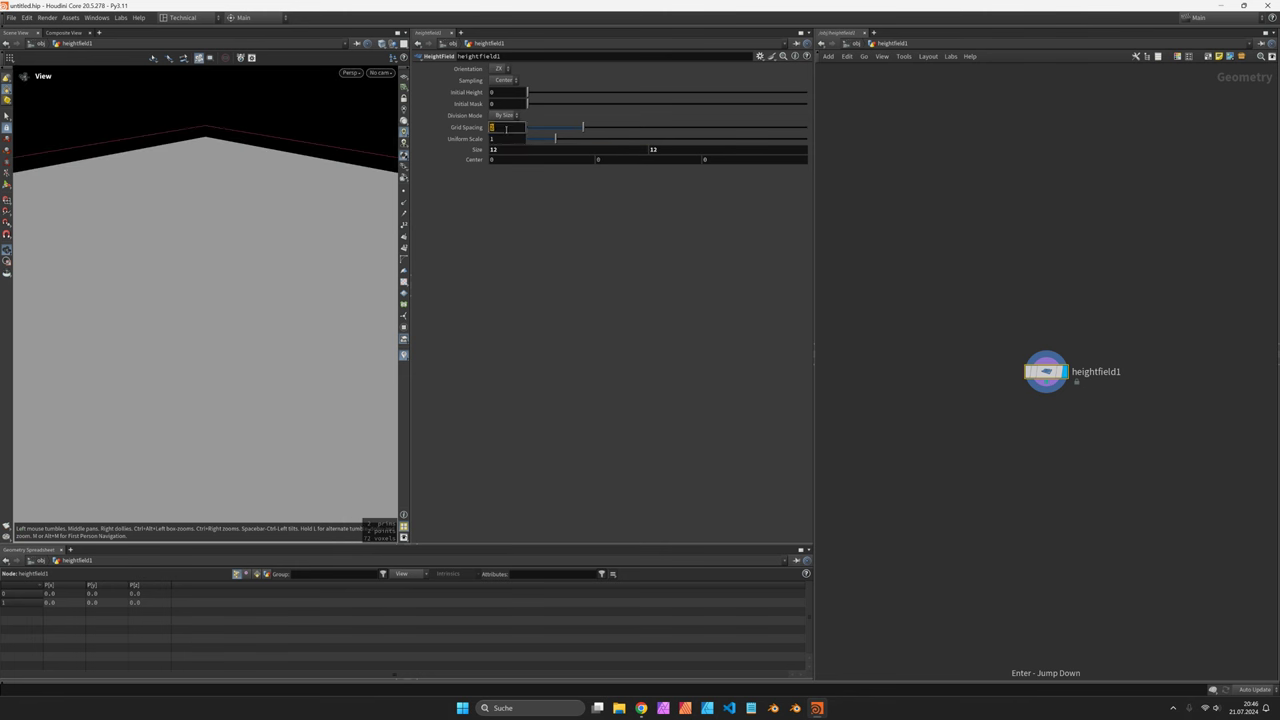
{"action": "type", "text": "0.05"}
{"action": "key", "text": "Return"}
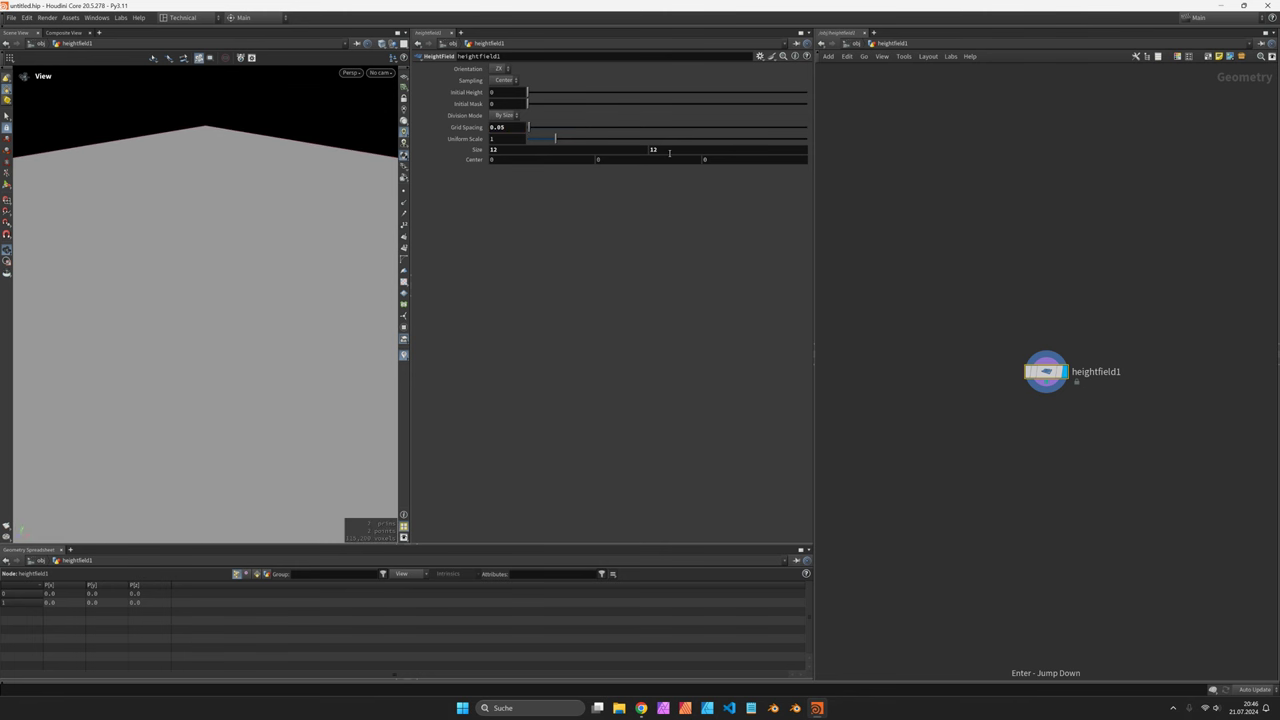
{"action": "left_click_drag", "start_coordinate": [291, 201], "coordinate": [225, 290]}
{"action": "middle_click_drag", "start_coordinate": [1134, 516], "coordinate": [960, 397]}
{"action": "scroll", "coordinate": [917, 300], "scroll_direction": "up", "scroll_amount": 2}
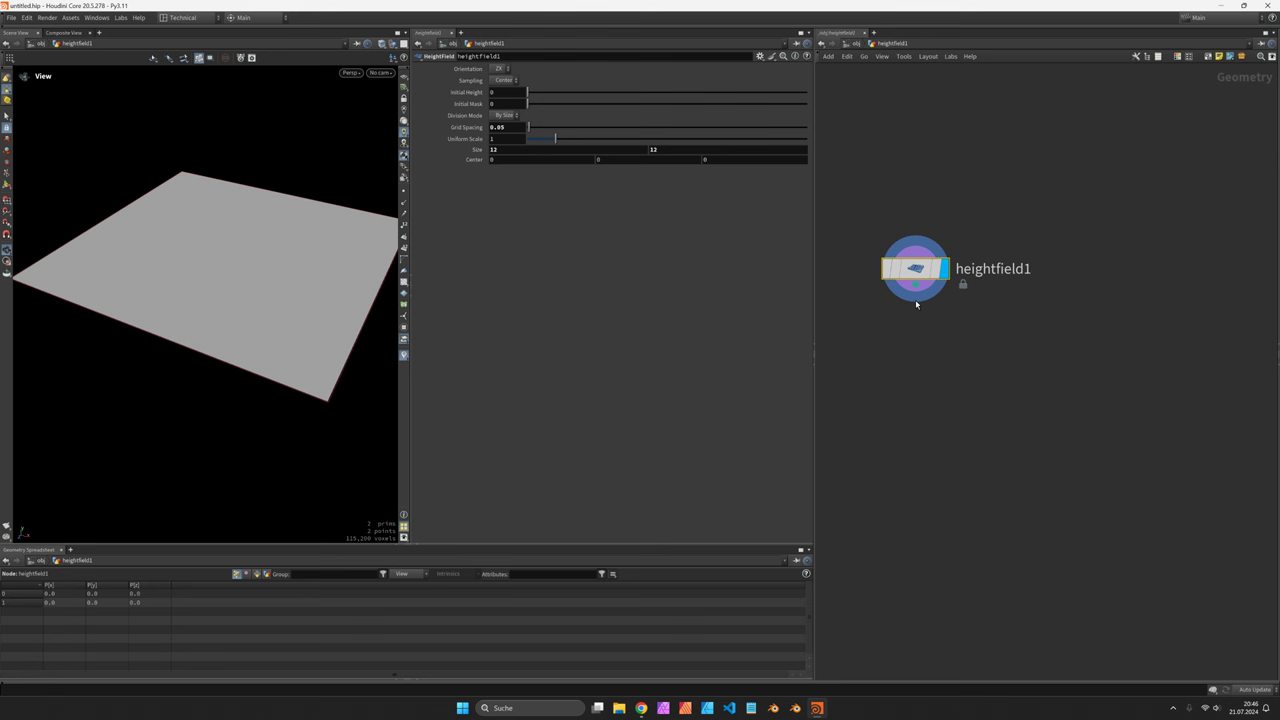
- List the heightfield's primitives in the geometry spreadsheet and attach a Volume Wrangle node below the heightfield
{"action": "left_click", "coordinate": [257, 575]}
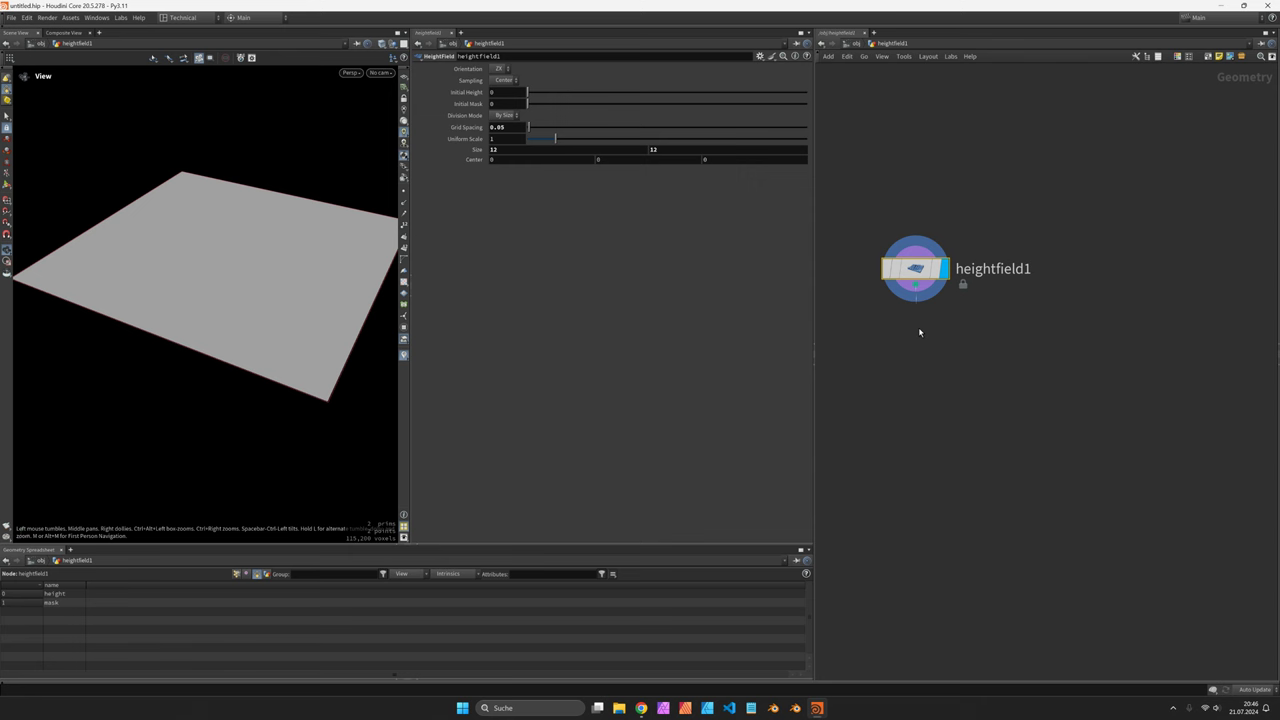
{"action": "key", "text": "Tab"}
{"action": "left_click", "coordinate": [953, 573]}
{"action": "left_click", "coordinate": [916, 337]}
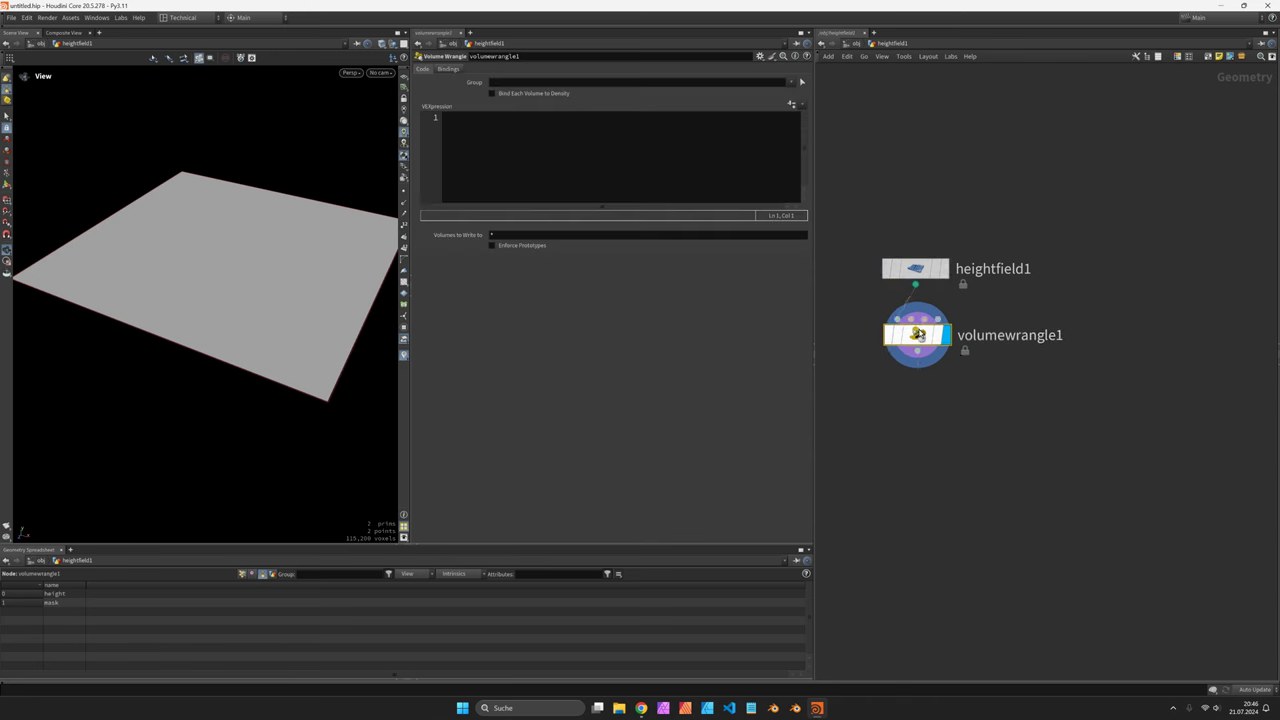
- Write the wrangle expression f@height = length(sin(v@P)); to shape the terrain
{"action": "left_click", "coordinate": [675, 188]}
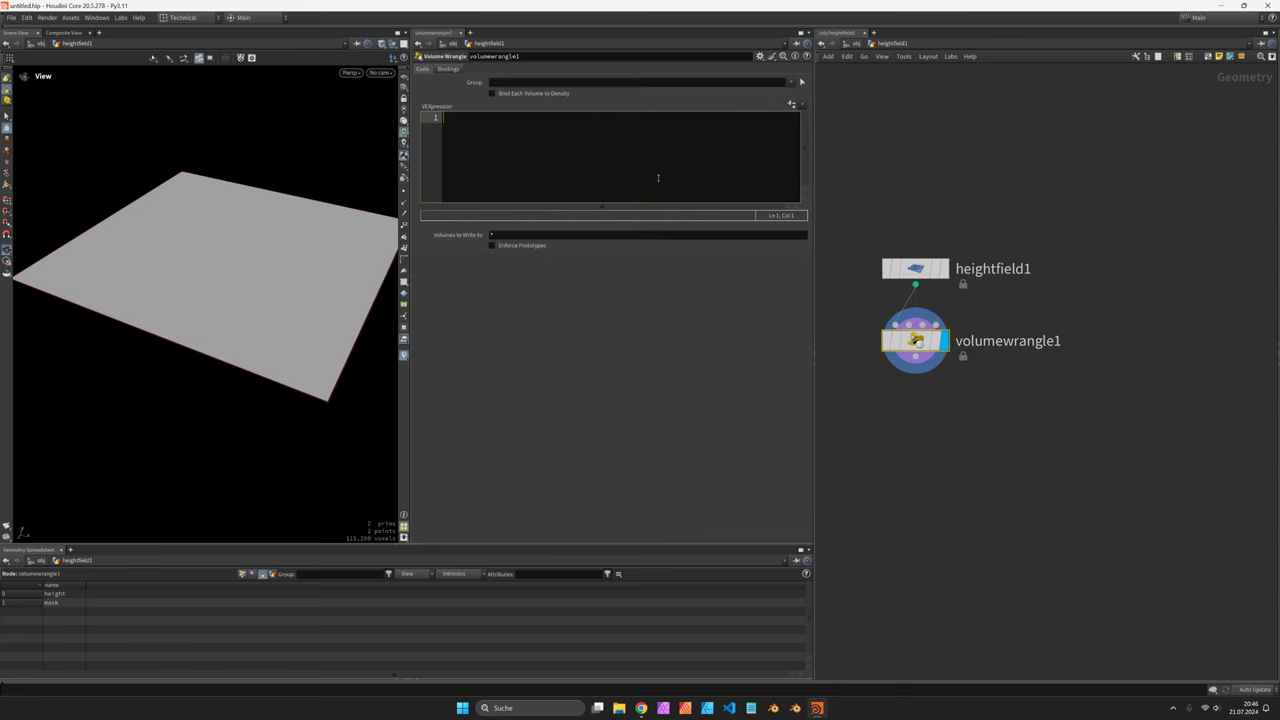
{"action": "type", "text": "f@height = length"}
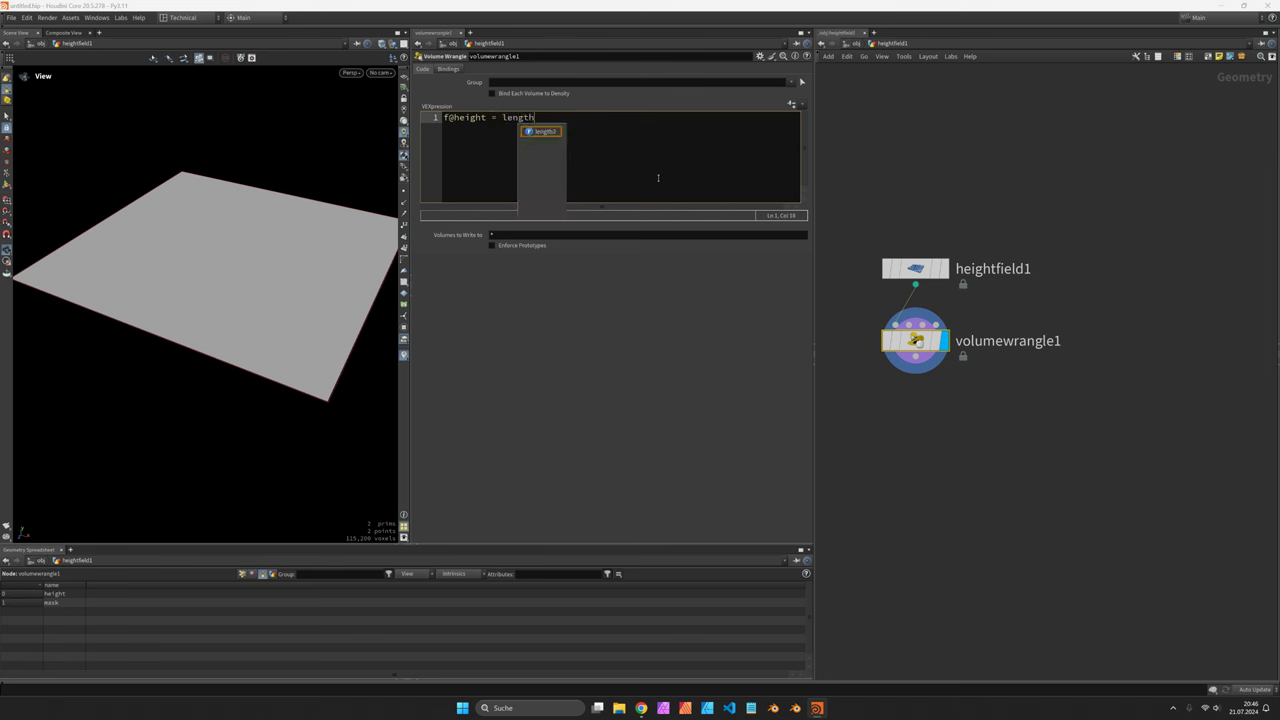
{"action": "type", "text": "(sin(v"}
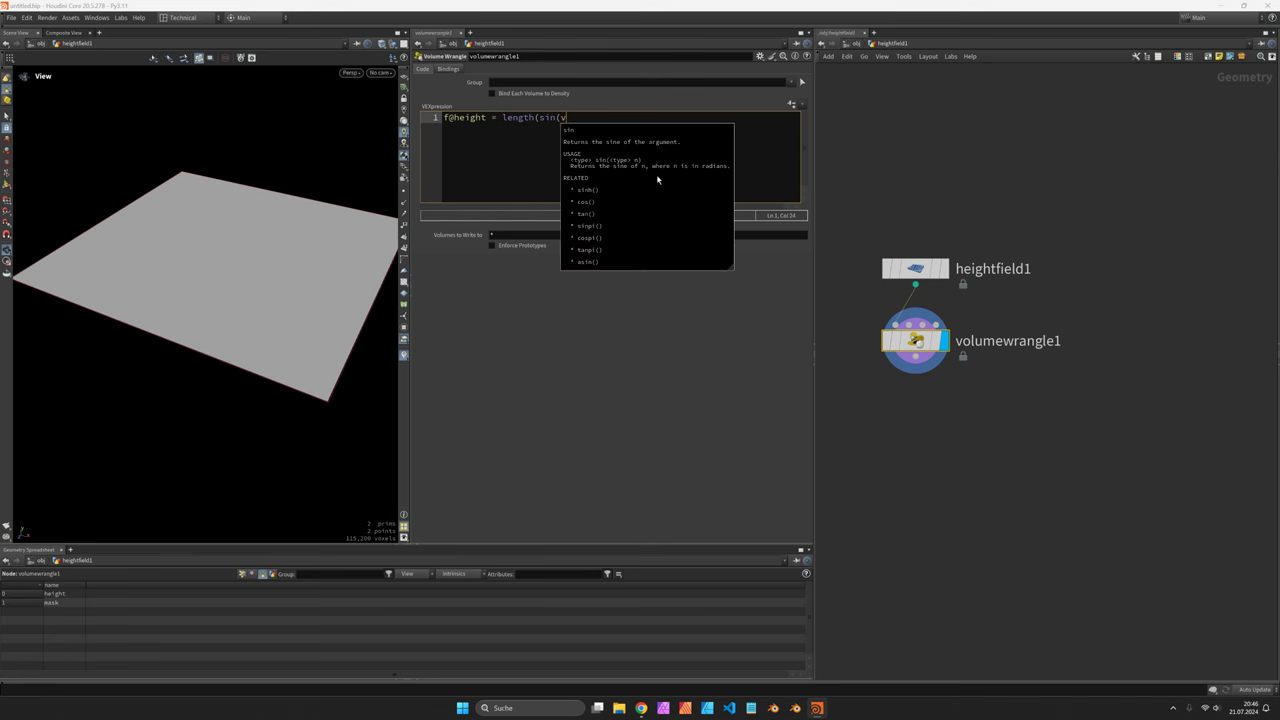
{"action": "type", "text": "@P));"}
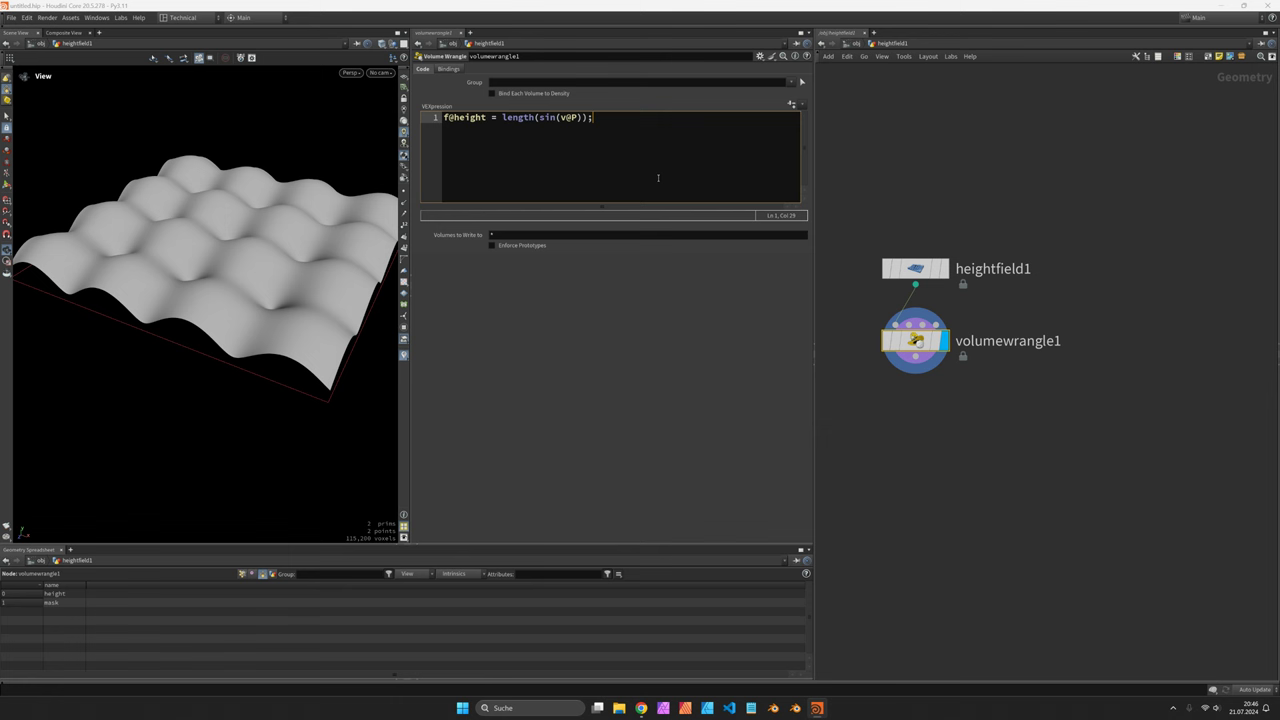
{"action": "mouse_move", "coordinate": [214, 255]}
{"action": "left_mouse_down"}
{"action": "mouse_move", "coordinate": [211, 286]}
{"action": "mouse_move", "coordinate": [257, 263]}
{"action": "mouse_move", "coordinate": [294, 161]}
{"action": "mouse_move", "coordinate": [274, 251]}
{"action": "mouse_move", "coordinate": [290, 200]}
{"action": "left_mouse_up"}
{"action": "middle_click_drag", "start_coordinate": [1186, 383], "coordinate": [1124, 308]}
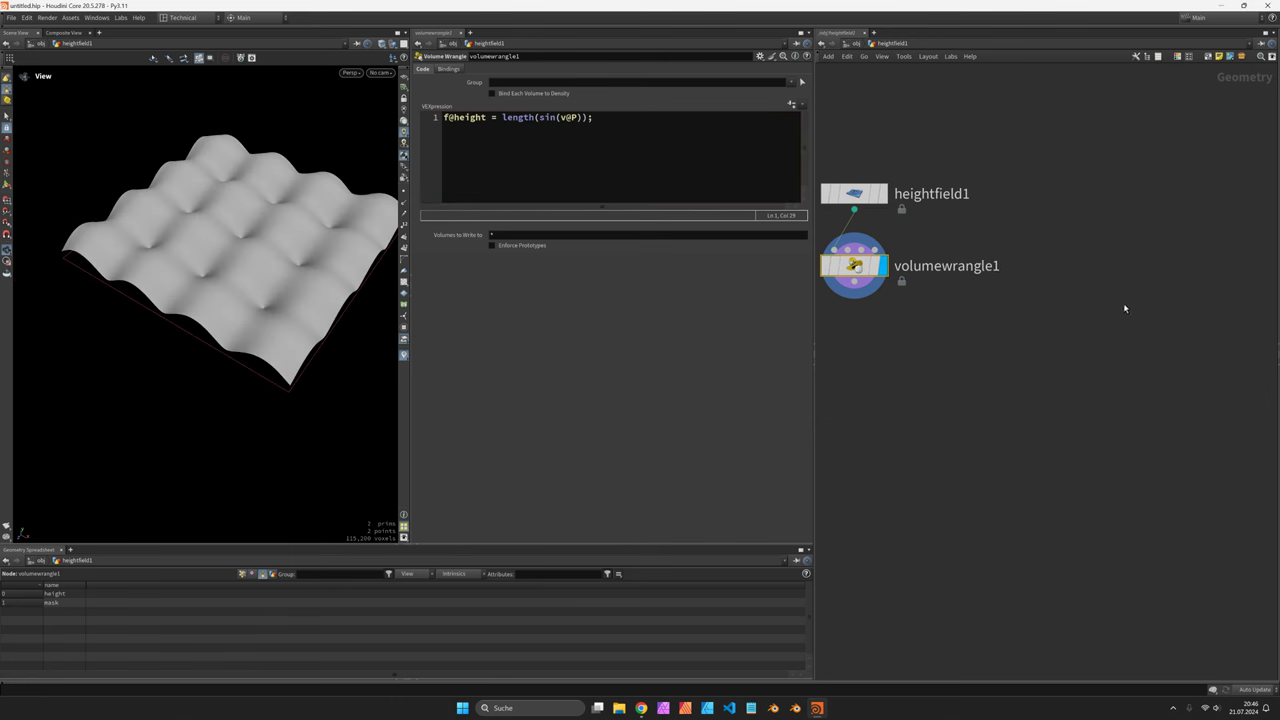
- Add a polygon Tube node beside the heightfield network and display it in the viewport
{"action": "key", "text": "Tab"}
{"action": "type", "text": "tube"}
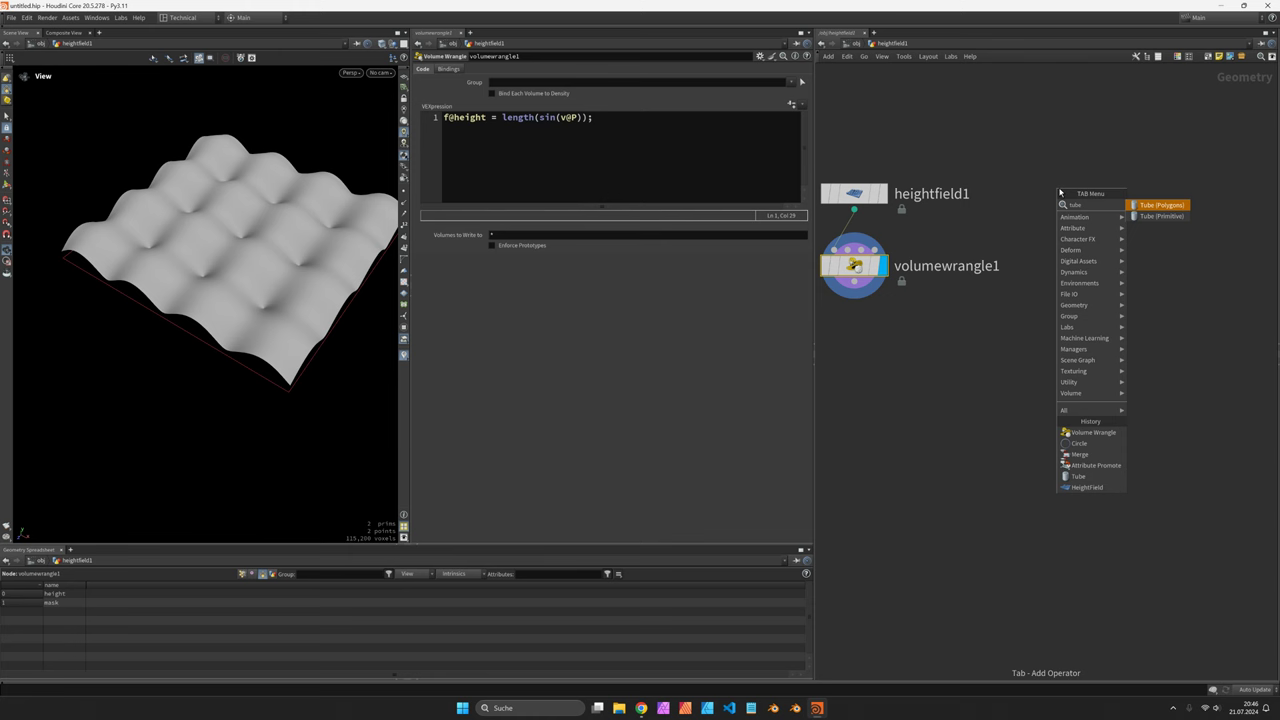
{"action": "key", "text": "Return"}
{"action": "left_click", "coordinate": [1060, 193]}
{"action": "left_click_drag", "start_coordinate": [1068, 195], "coordinate": [1081, 137]}
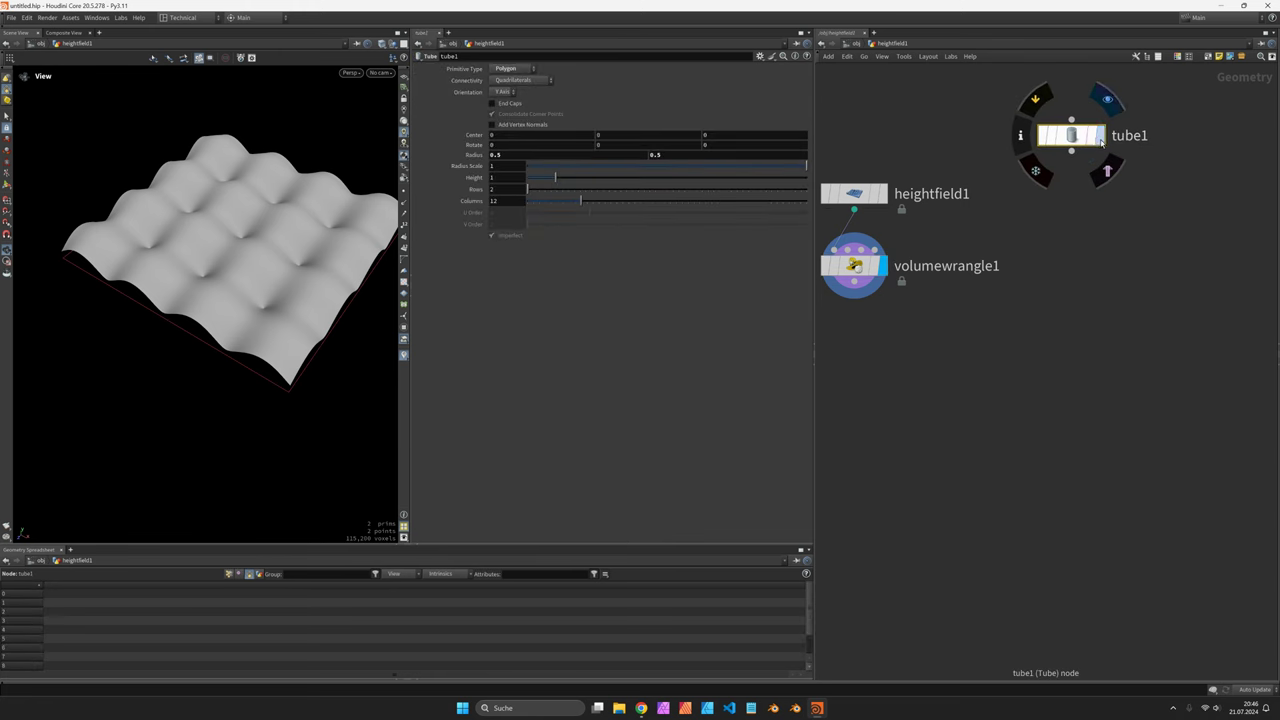
{"action": "left_click", "coordinate": [1104, 100]}
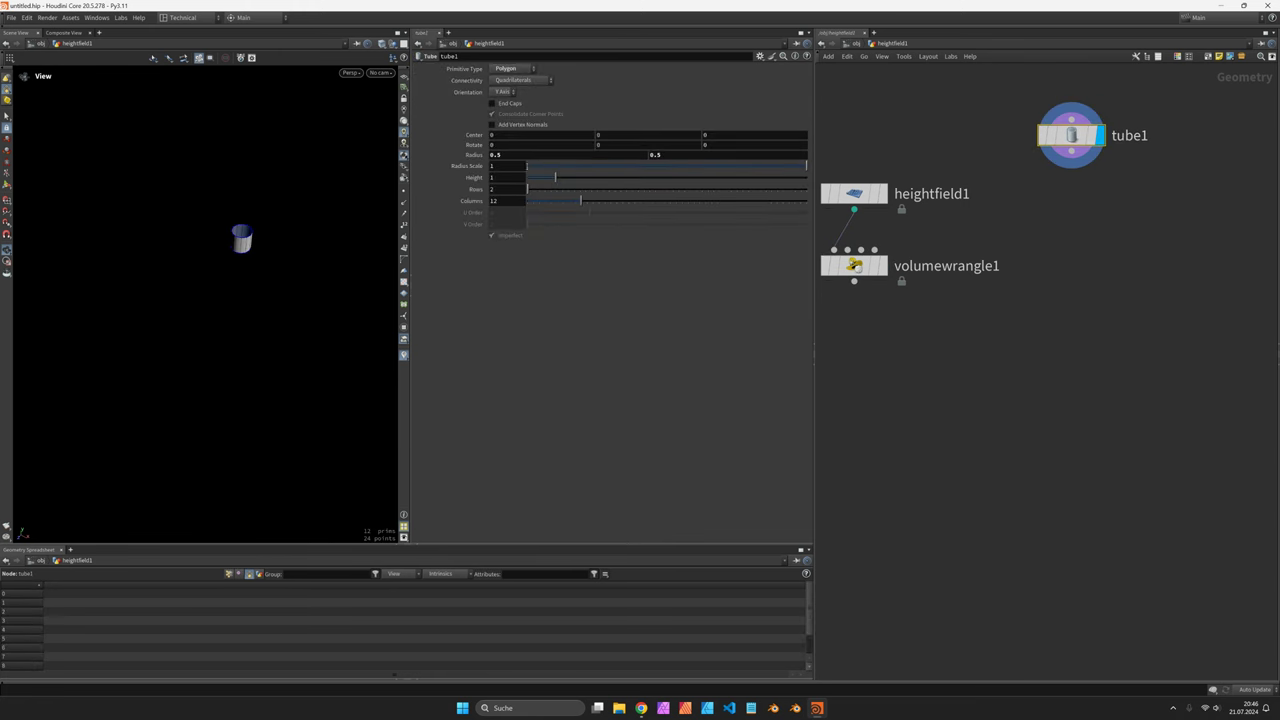
- Set the tube's two radius values to 0.2 and 1
{"action": "left_click", "coordinate": [546, 156]}
{"action": "type", "text": "2"}
{"action": "key", "text": "Tab"}
{"action": "type", "text": "1"}
{"action": "key", "text": "Return"}
- Set the tube's radius scale to 4, its height to 4 and its rows to 5
{"action": "left_click", "coordinate": [521, 177]}
{"action": "left_click", "coordinate": [514, 166]}
{"action": "type", "text": "4"}
{"action": "key", "text": "Tab"}
{"action": "type", "text": "4"}
{"action": "key", "text": "Return"}
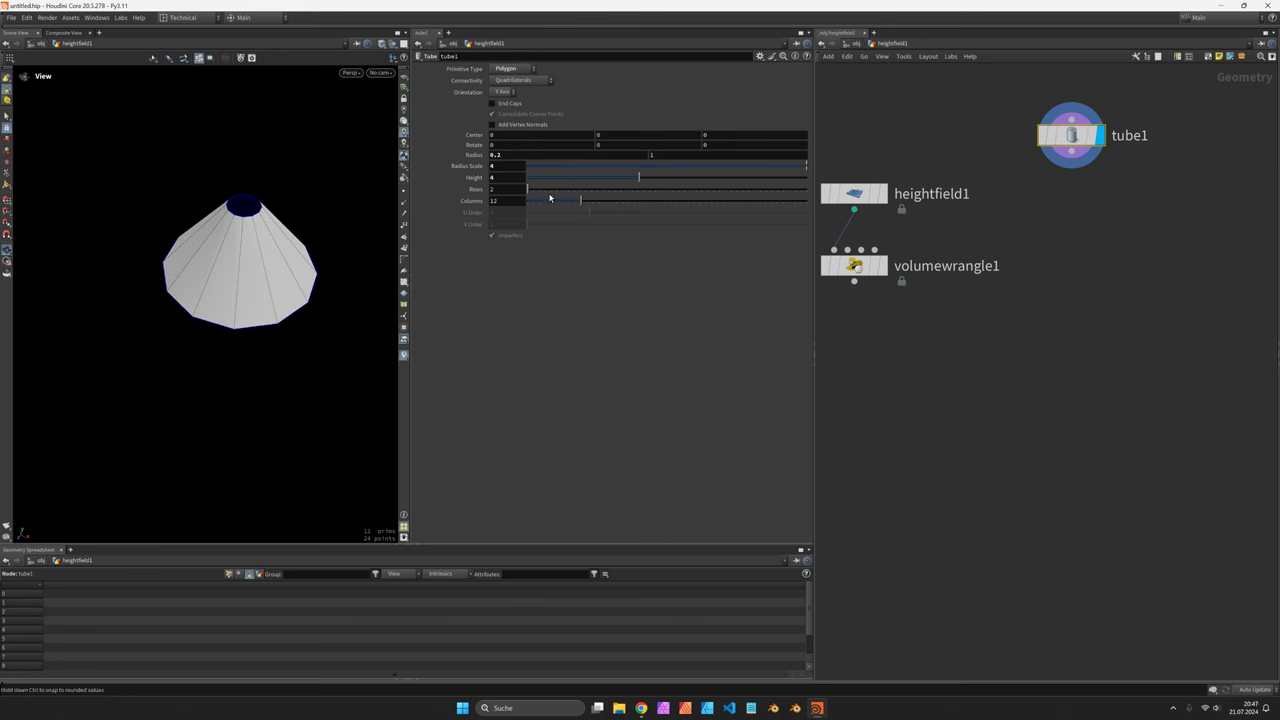
{"action": "left_click", "coordinate": [549, 194]}
- Set the tube's connectivity to Rows after trying Columns, and turn on point display in the viewport
{"action": "left_click", "coordinate": [527, 84]}
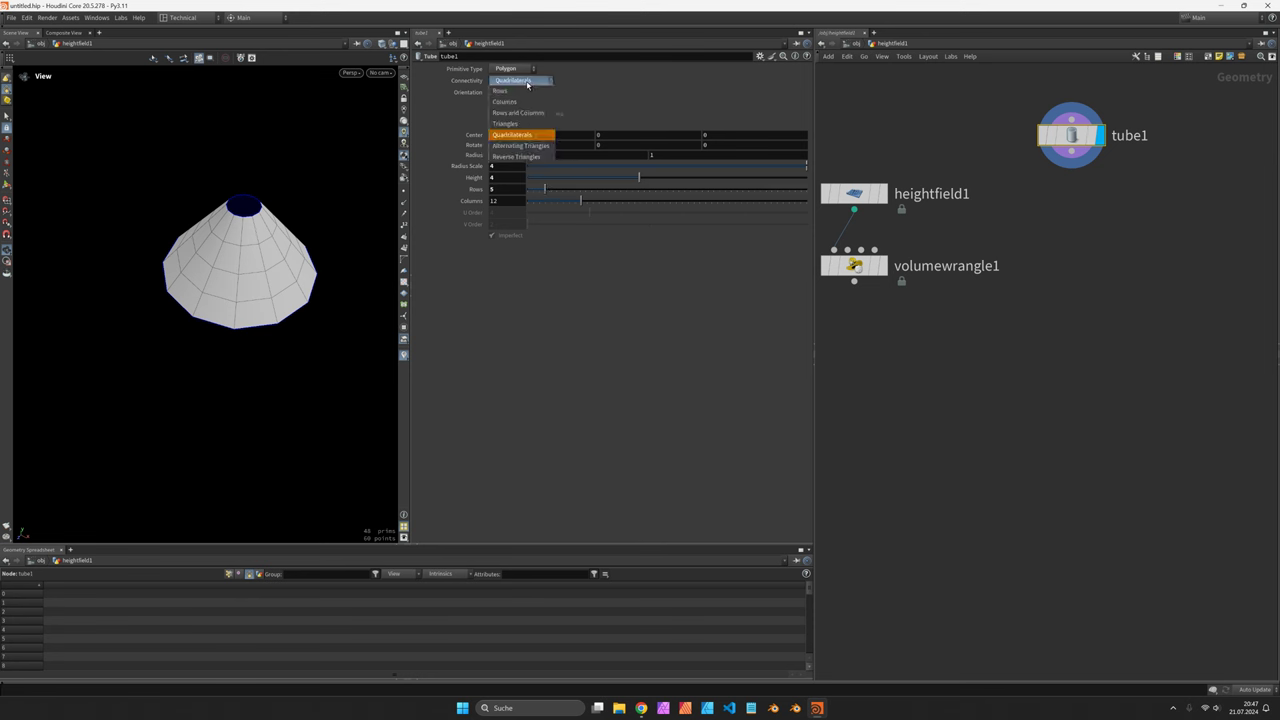
{"action": "left_click", "coordinate": [524, 102]}
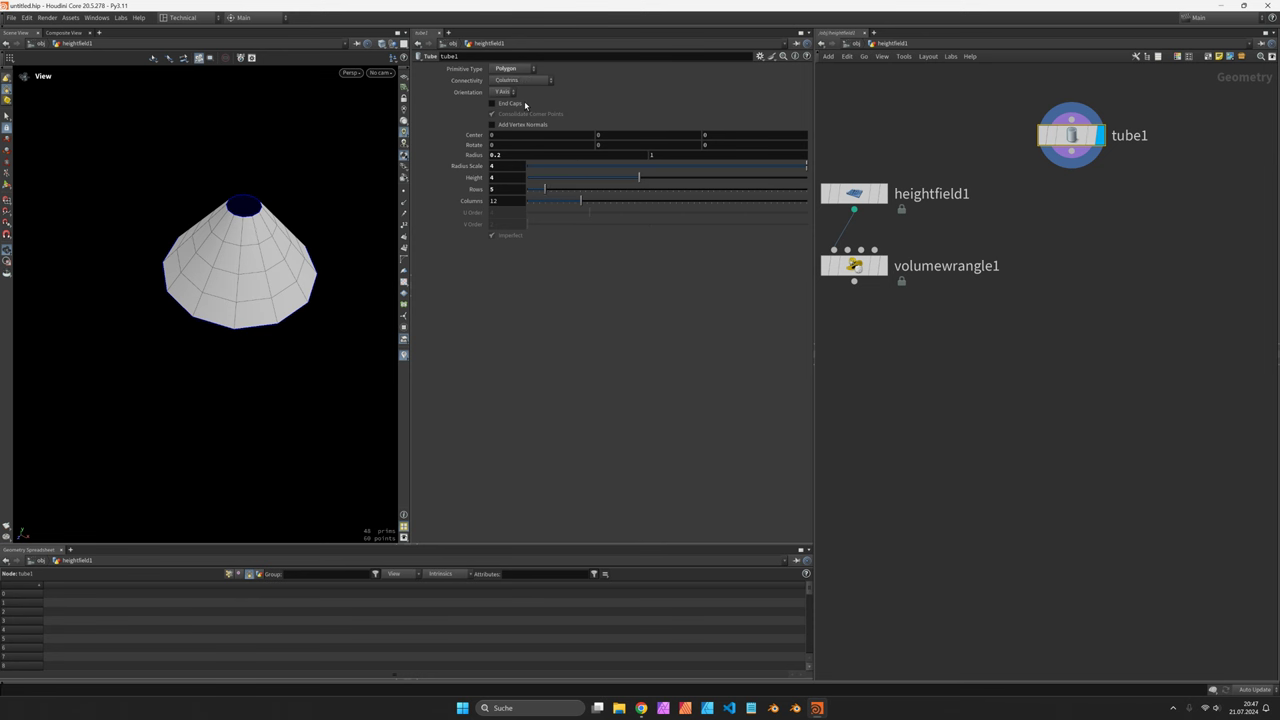
{"action": "left_click", "coordinate": [524, 82]}
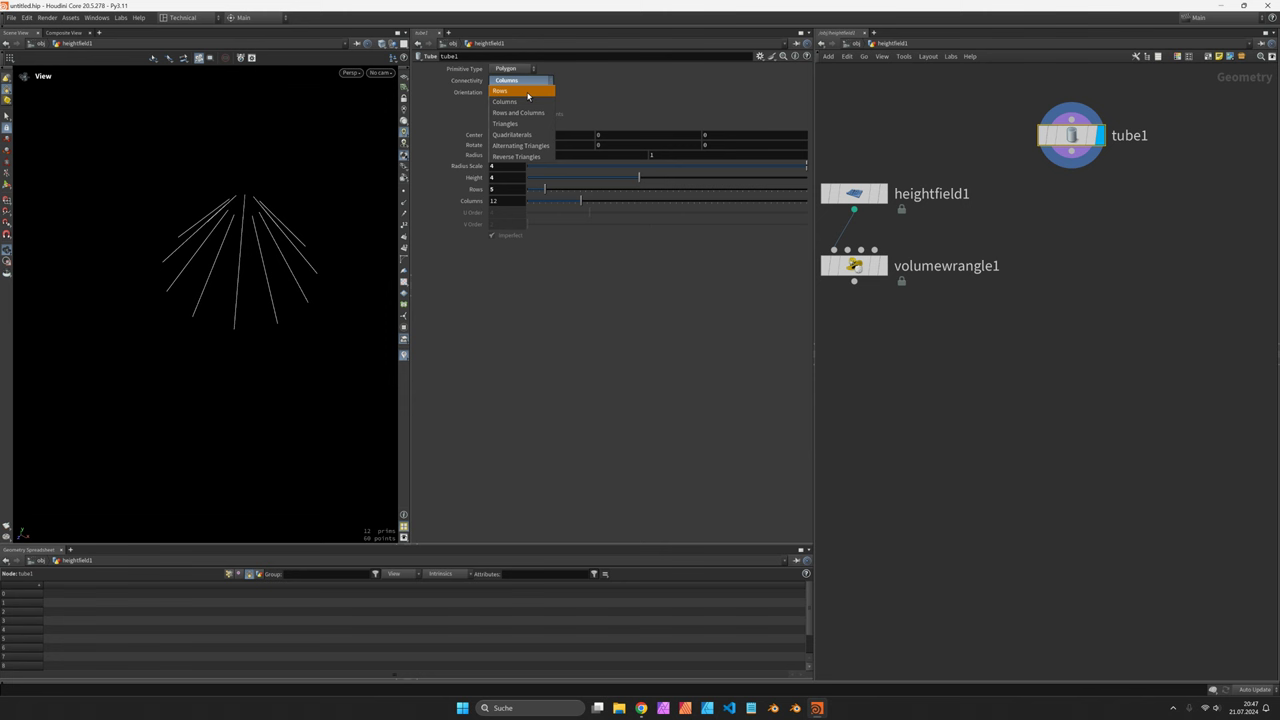
{"action": "left_click", "coordinate": [524, 87]}
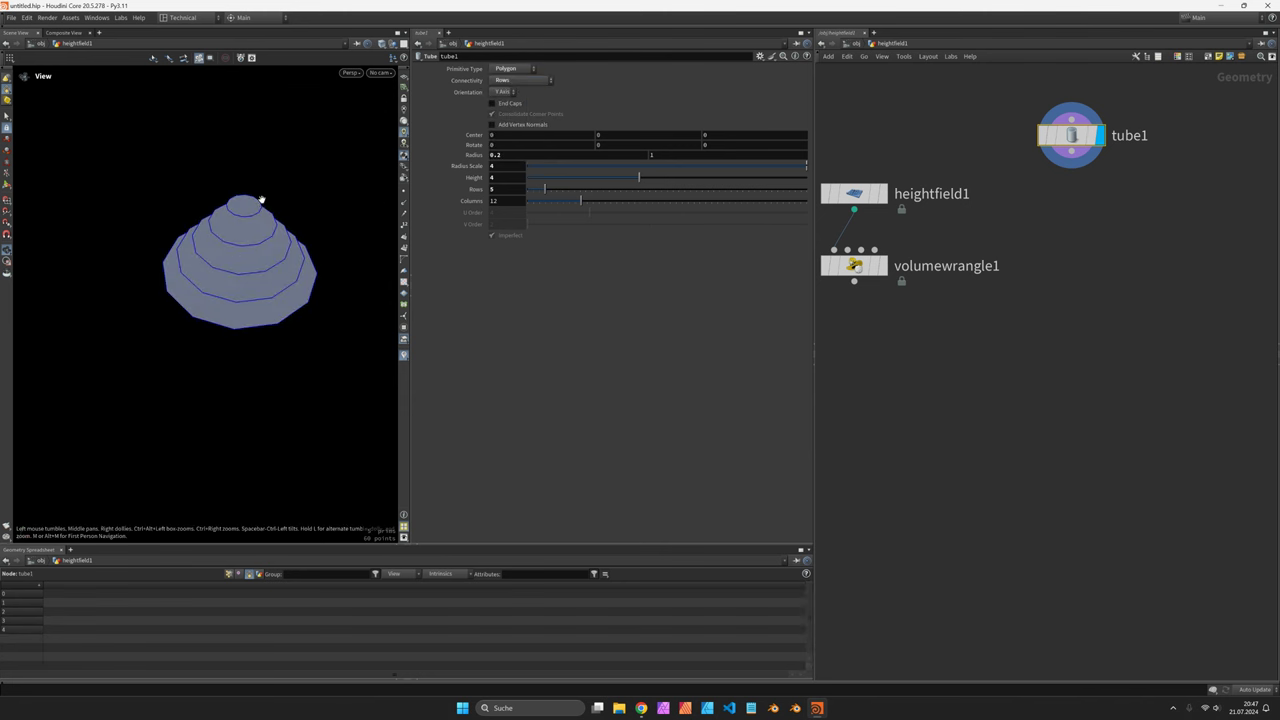
{"action": "left_click", "coordinate": [404, 190]}
{"action": "scroll", "coordinate": [213, 236], "scroll_direction": "up", "scroll_amount": 2}
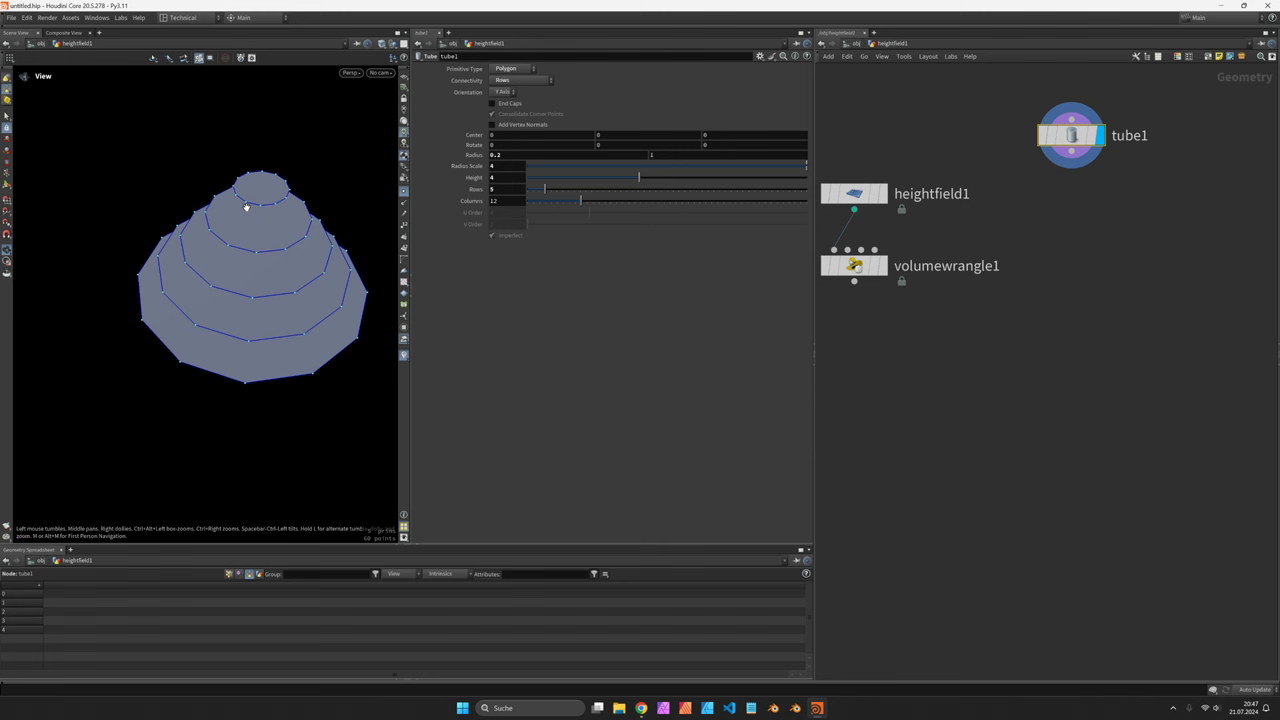
- Rearrange the wrangle and tube nodes and attach an Attribute Promote node to the tube's output
{"action": "left_click_drag", "start_coordinate": [852, 258], "coordinate": [852, 303]}
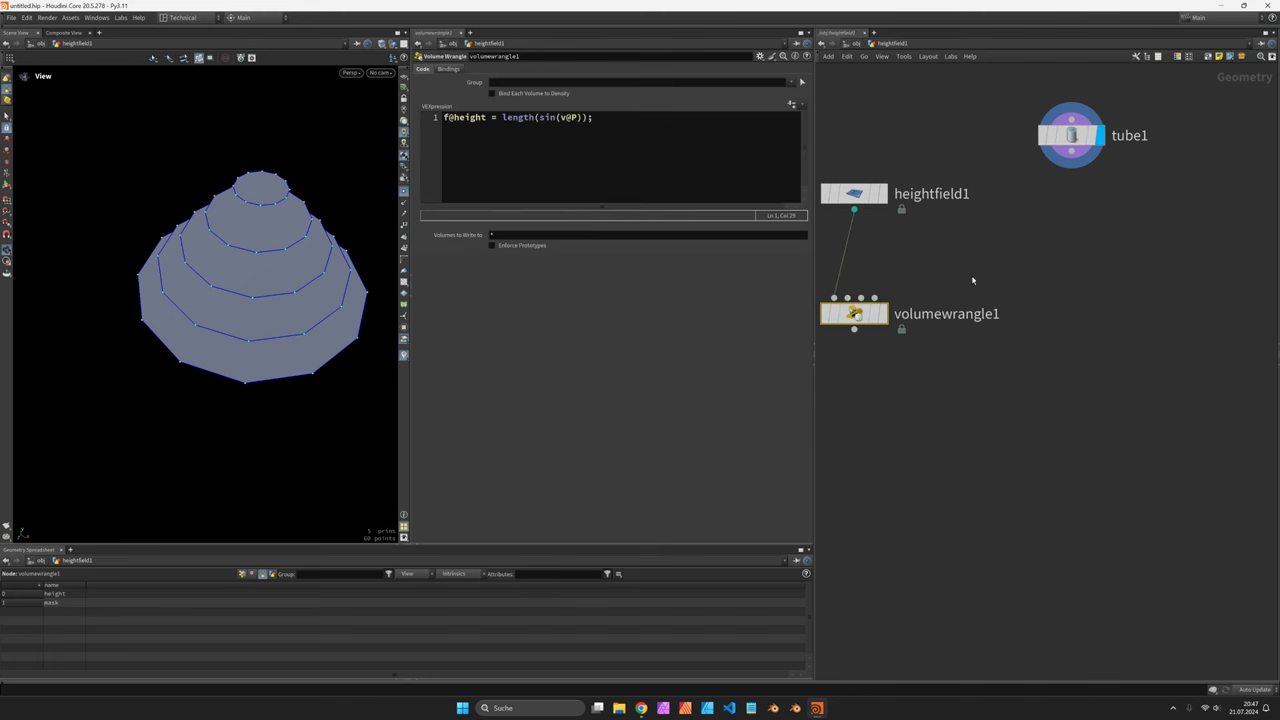
{"action": "left_click_drag", "start_coordinate": [1089, 153], "coordinate": [1109, 211]}
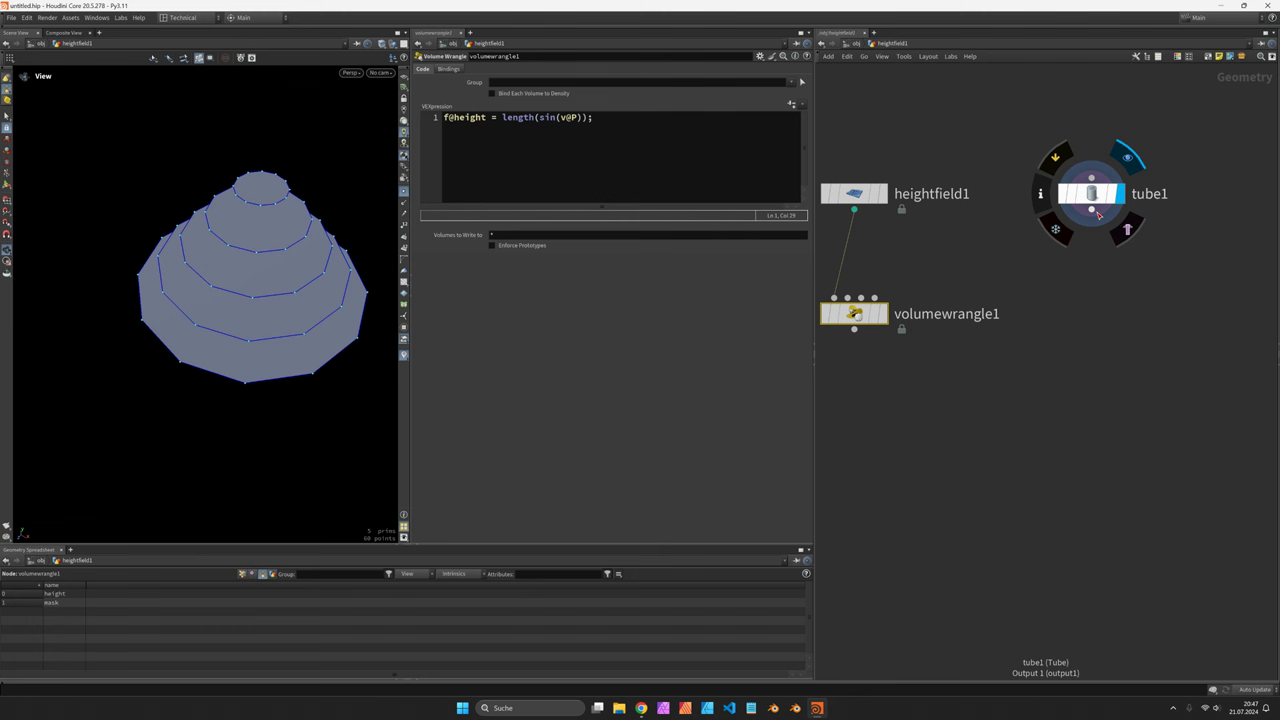
{"action": "left_click", "coordinate": [1091, 224]}
{"action": "left_click", "coordinate": [1096, 252]}
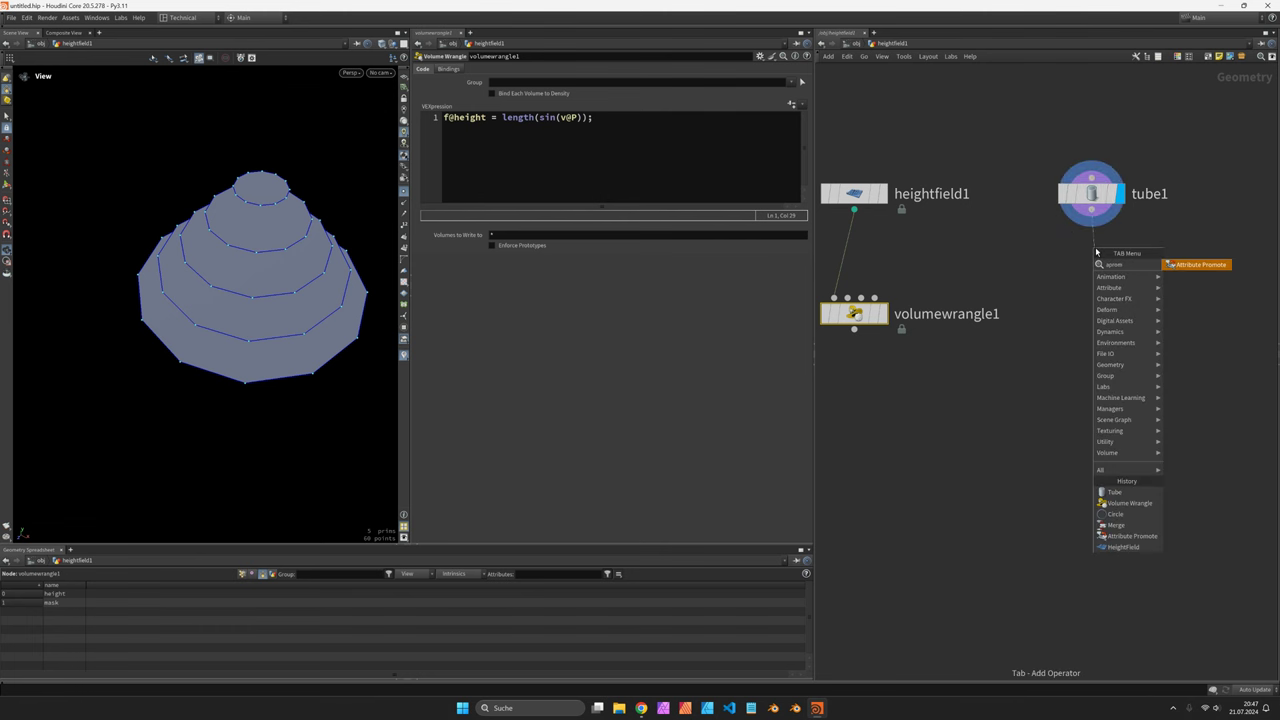
{"action": "left_click", "coordinate": [1100, 262]}
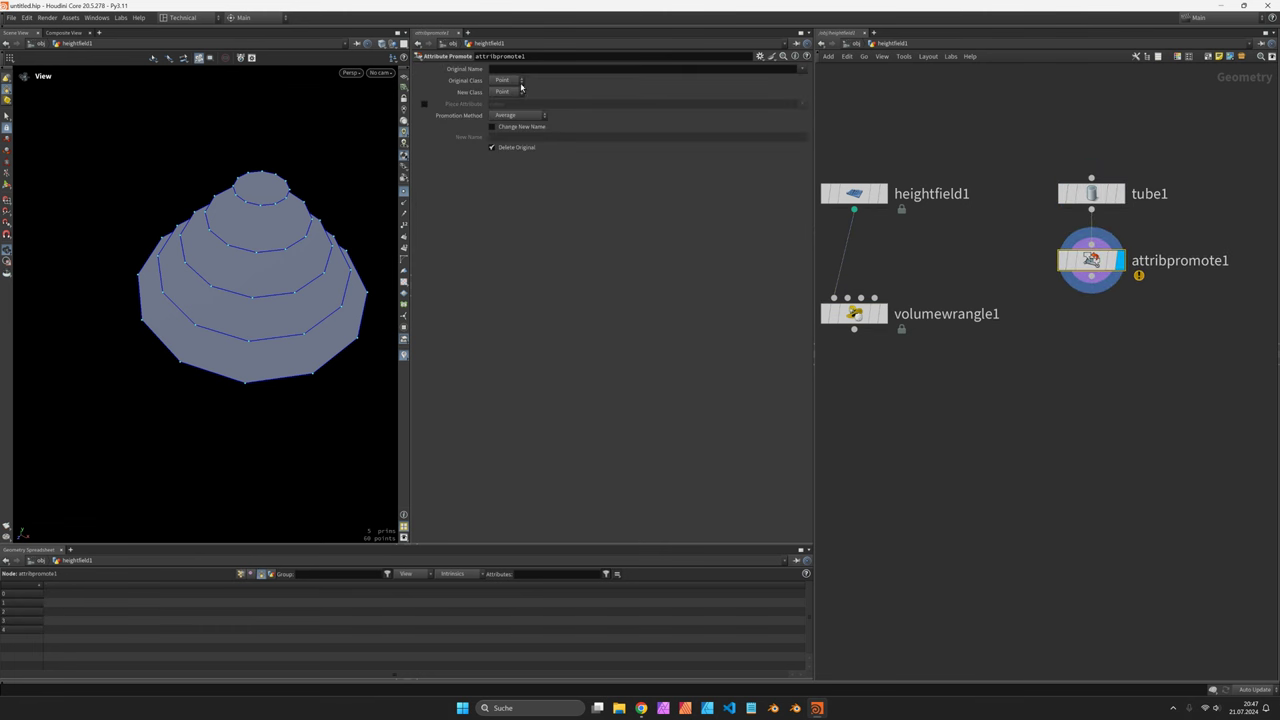
- Promote the point attribute P to the Detail class with the Array of All method
{"action": "left_click", "coordinate": [802, 68]}
{"action": "left_click", "coordinate": [812, 81]}
{"action": "left_click", "coordinate": [503, 91]}
{"action": "left_click", "coordinate": [508, 103]}
{"action": "left_click", "coordinate": [525, 116]}
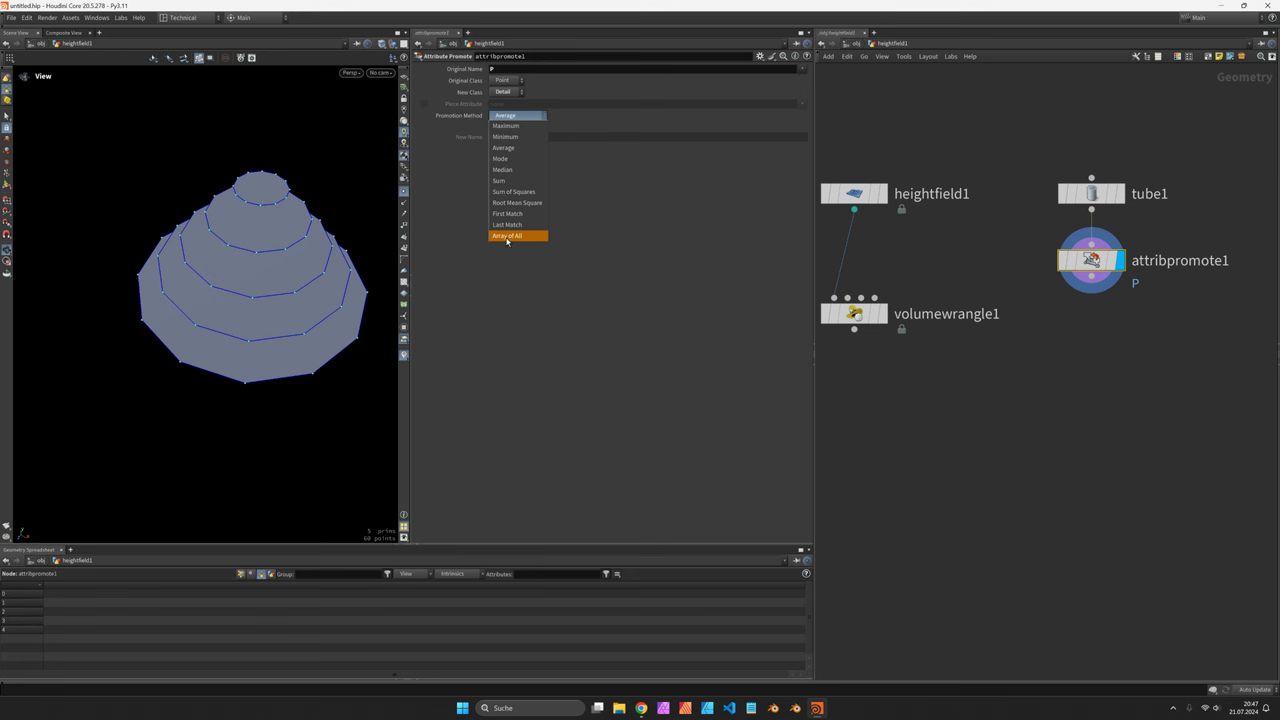
{"action": "left_click", "coordinate": [528, 236]}
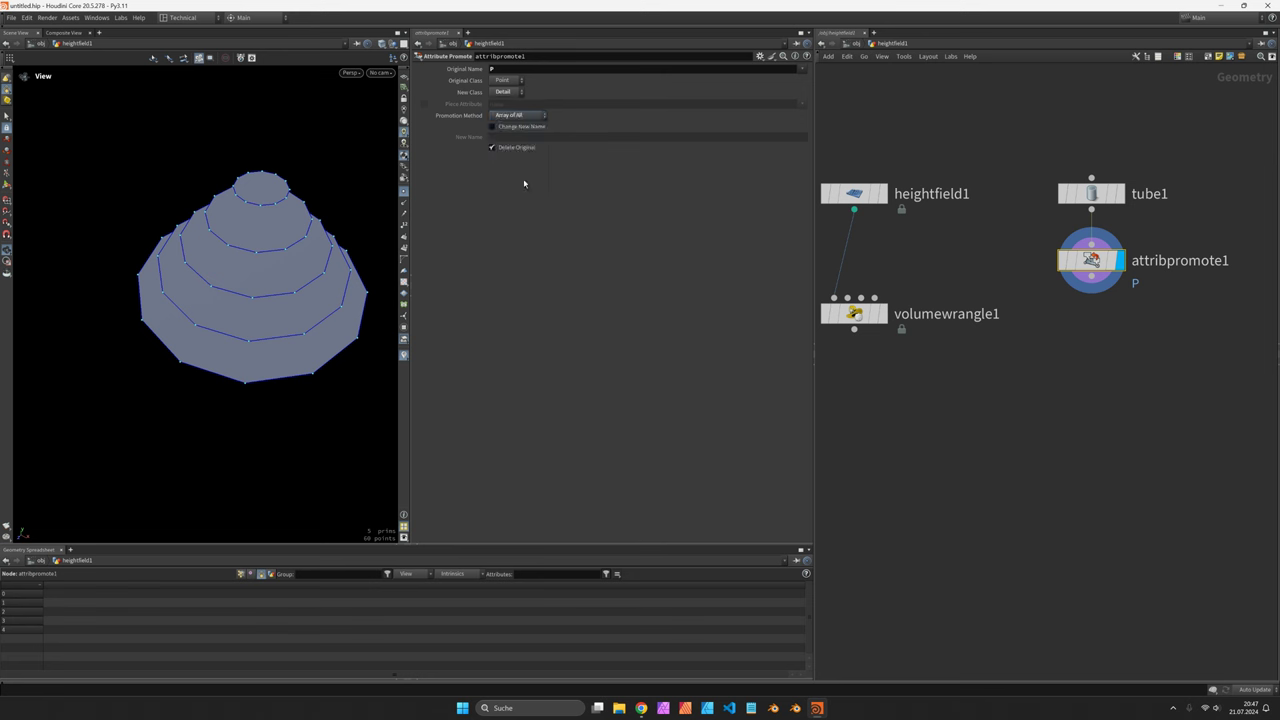
- Name the promoted attribute pos and show its detail values in a wider geometry spreadsheet column
{"action": "left_click", "coordinate": [526, 128]}
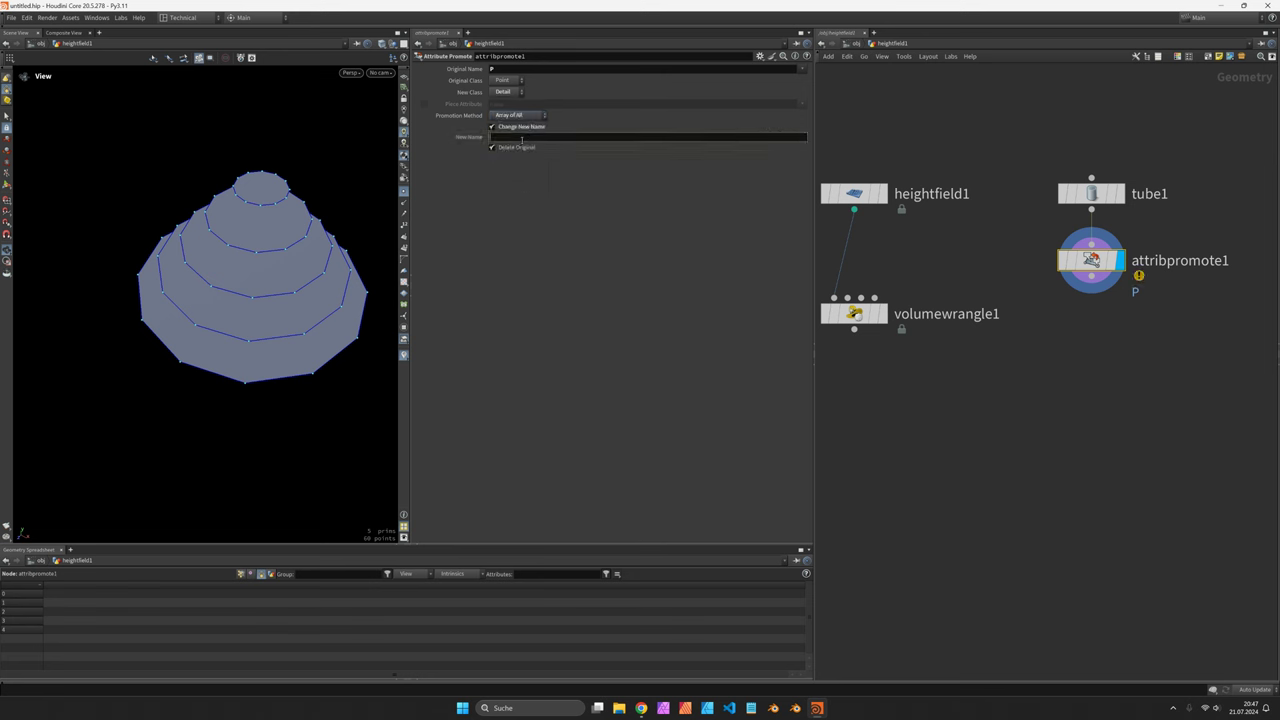
{"action": "key", "text": "Return"}
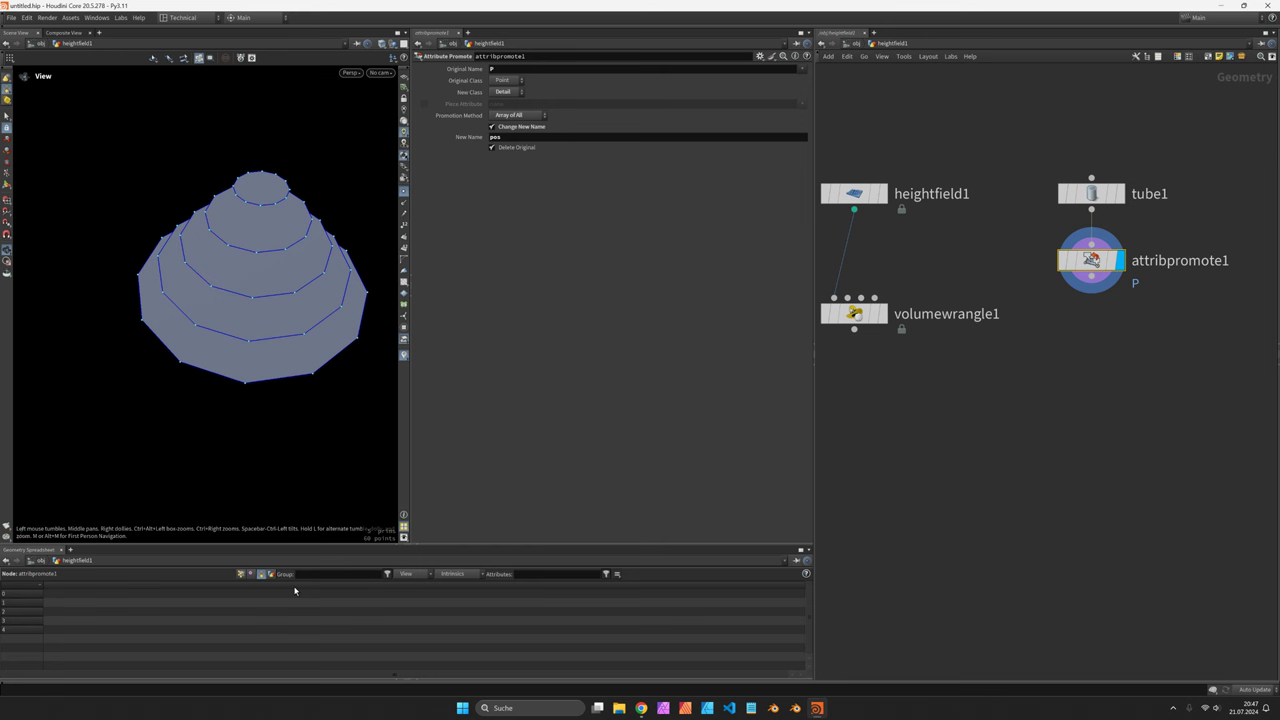
{"action": "left_click", "coordinate": [271, 575]}
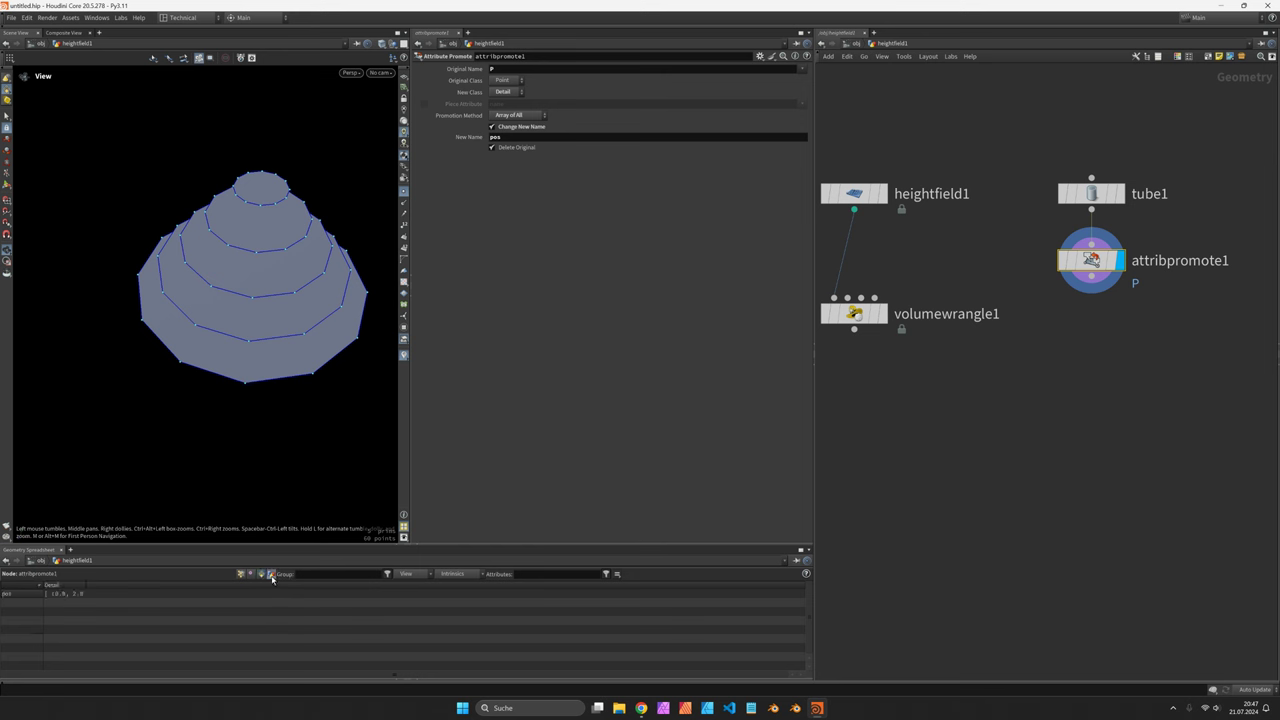
{"action": "left_click_drag", "start_coordinate": [90, 586], "coordinate": [390, 587]}
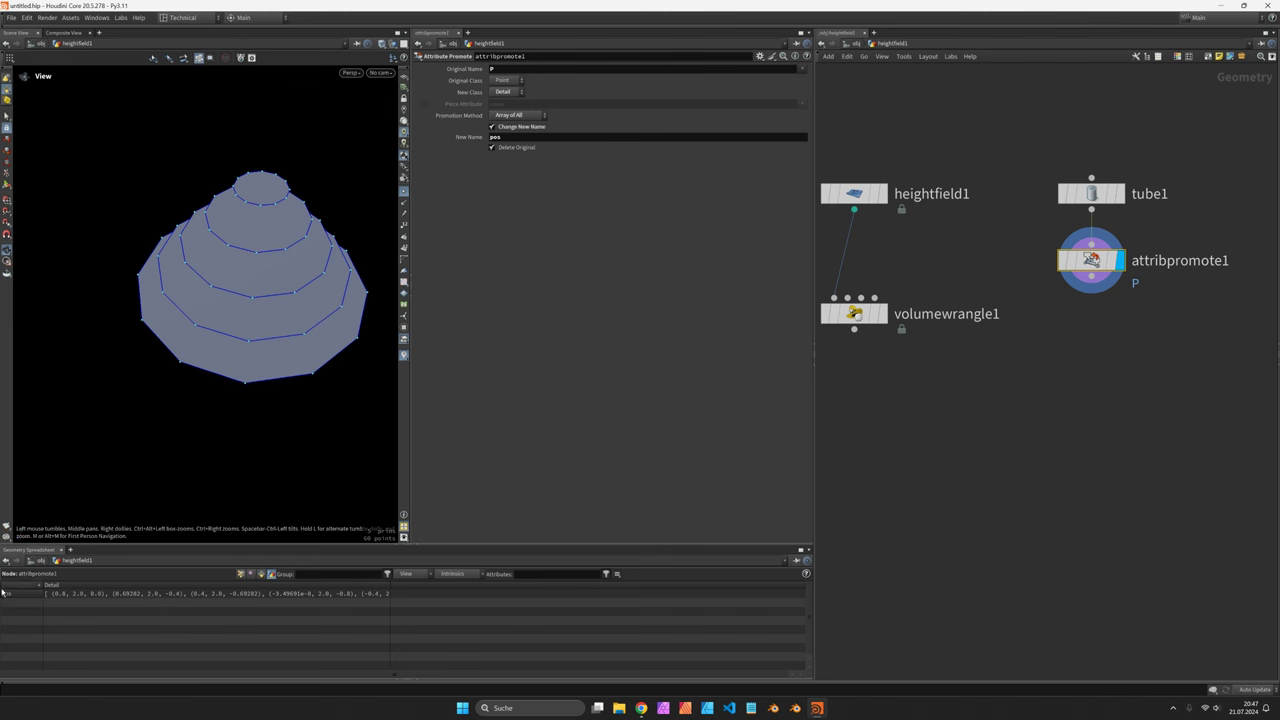
- Connect the Attribute Promote output to the volume wrangle's second input and display the wrangle
{"action": "left_click_drag", "start_coordinate": [854, 313], "coordinate": [1047, 313]}
{"action": "left_click", "coordinate": [1047, 313]}
{"action": "left_click", "coordinate": [882, 371]}
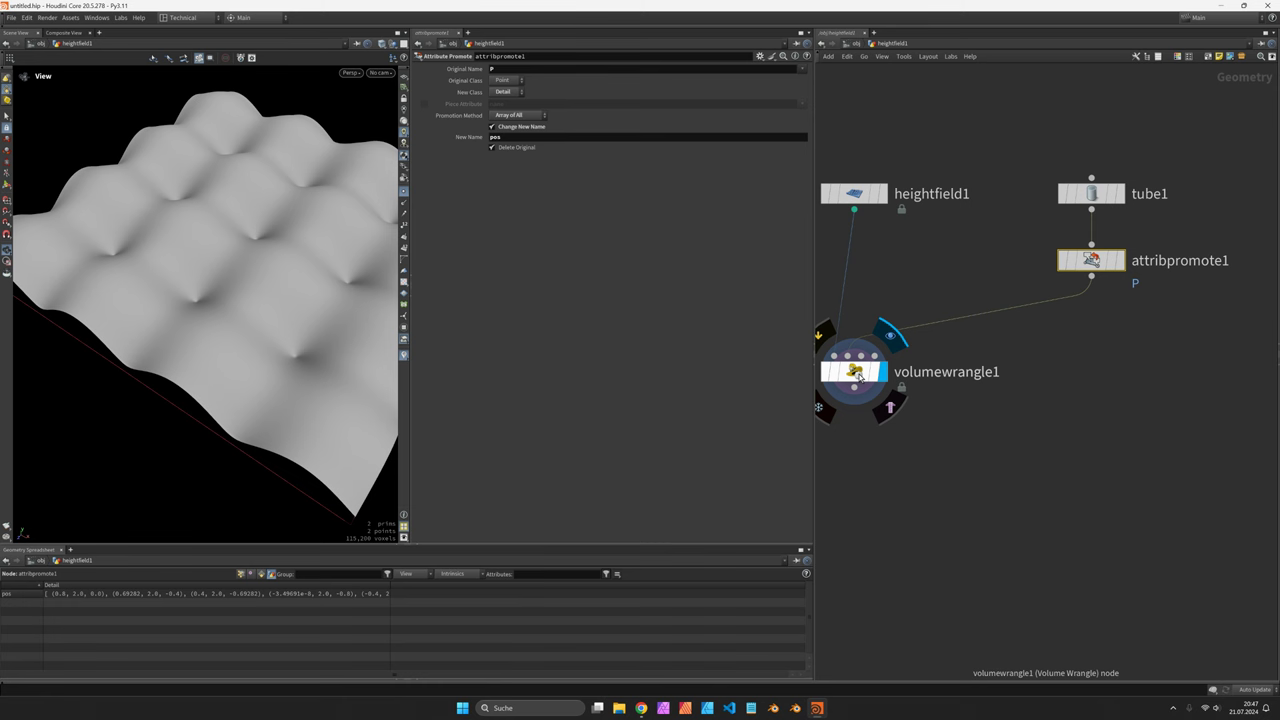
- Replace the volume wrangle's code with vector pos[] = detail(1, 'pos', 0); to read the promoted position array
{"action": "left_click", "coordinate": [633, 139]}
{"action": "key", "text": "ctrl+a"}
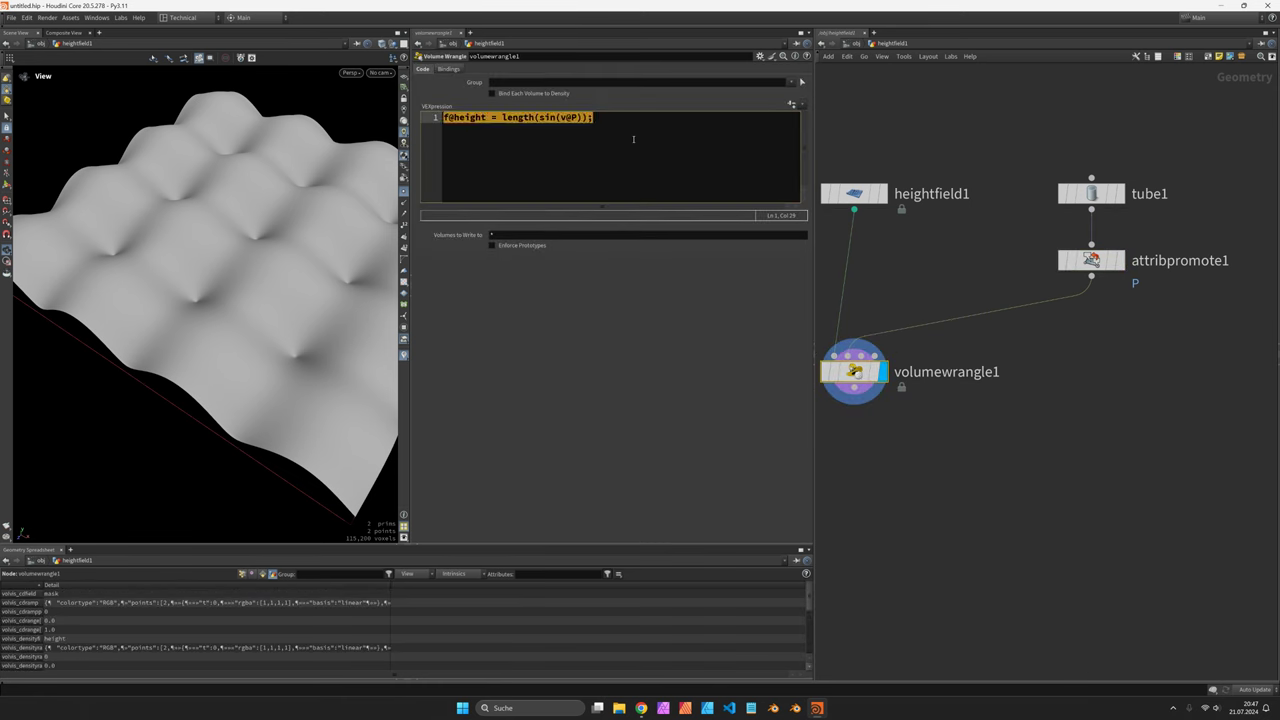
{"action": "type", "text": "vector pos"}
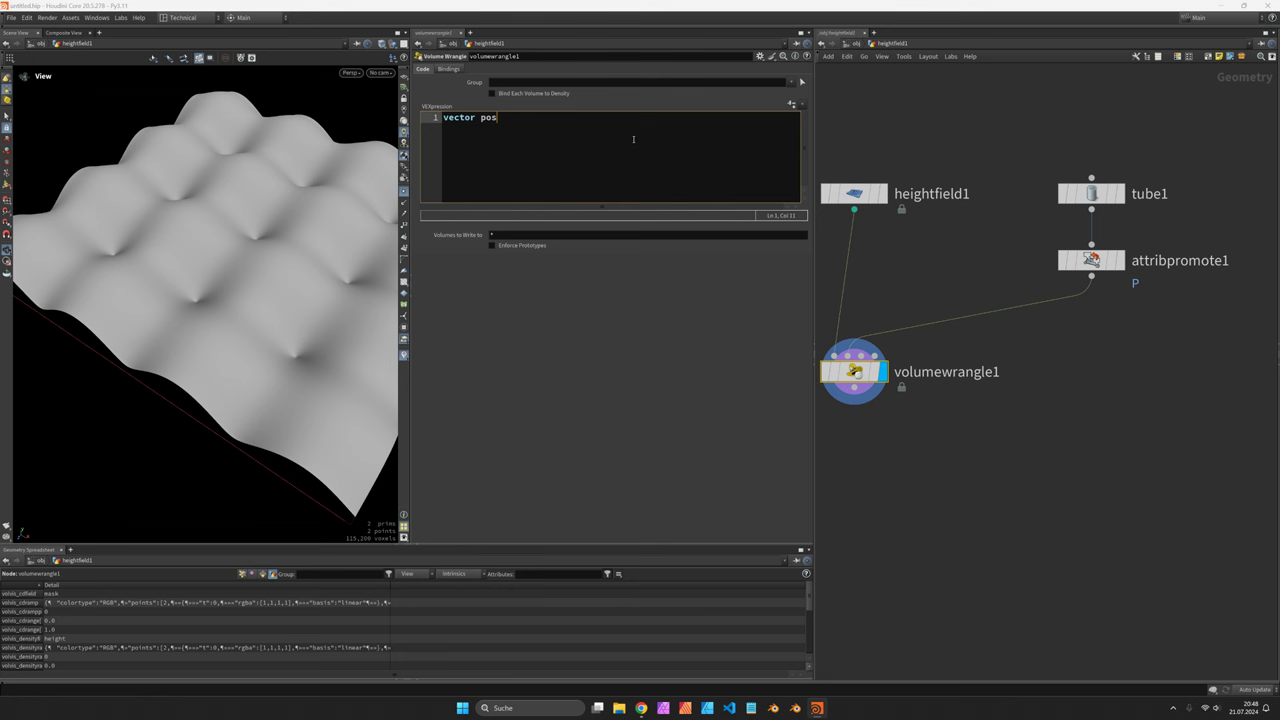
{"action": "type", "text": "[] ="}
{"action": "type", "text": "detail(1, 'pos', 0);"}
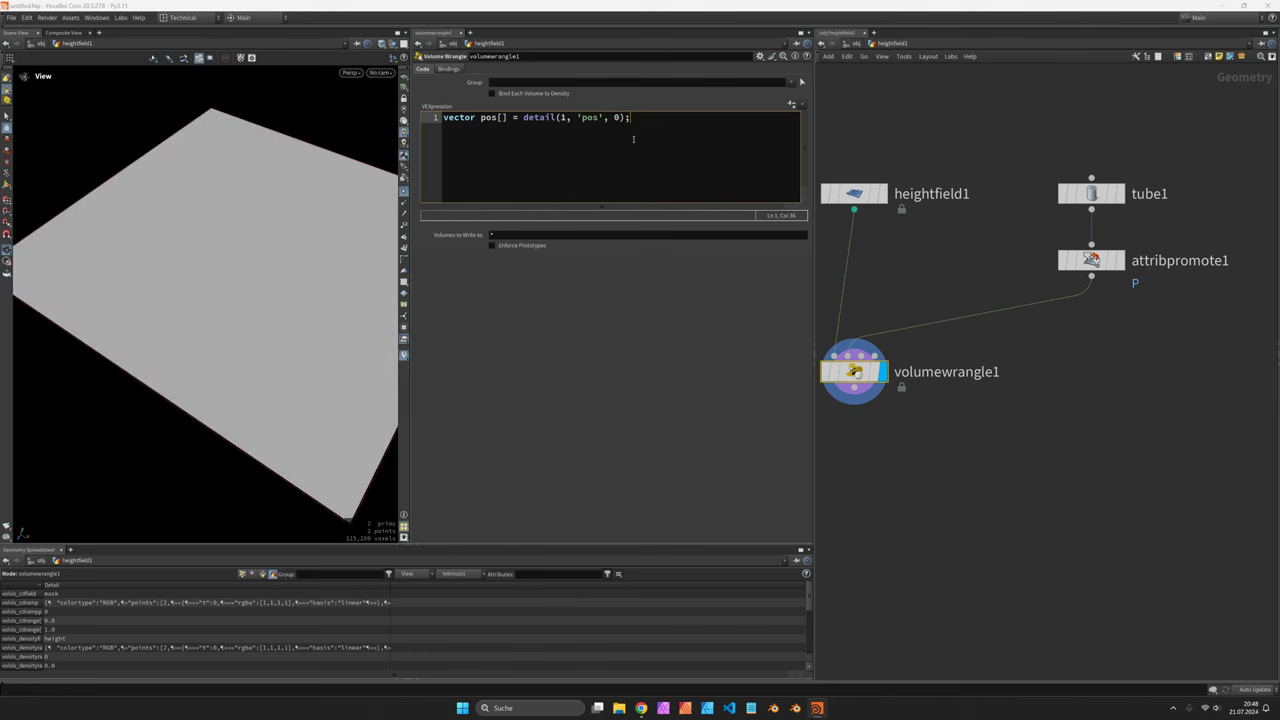
- Add a foreach(vector p; pos) loop with an empty body below the array declaration
{"action": "key", "text": "Return"}
{"action": "key", "text": "Return"}
{"action": "type", "text": "foreach(vector"}
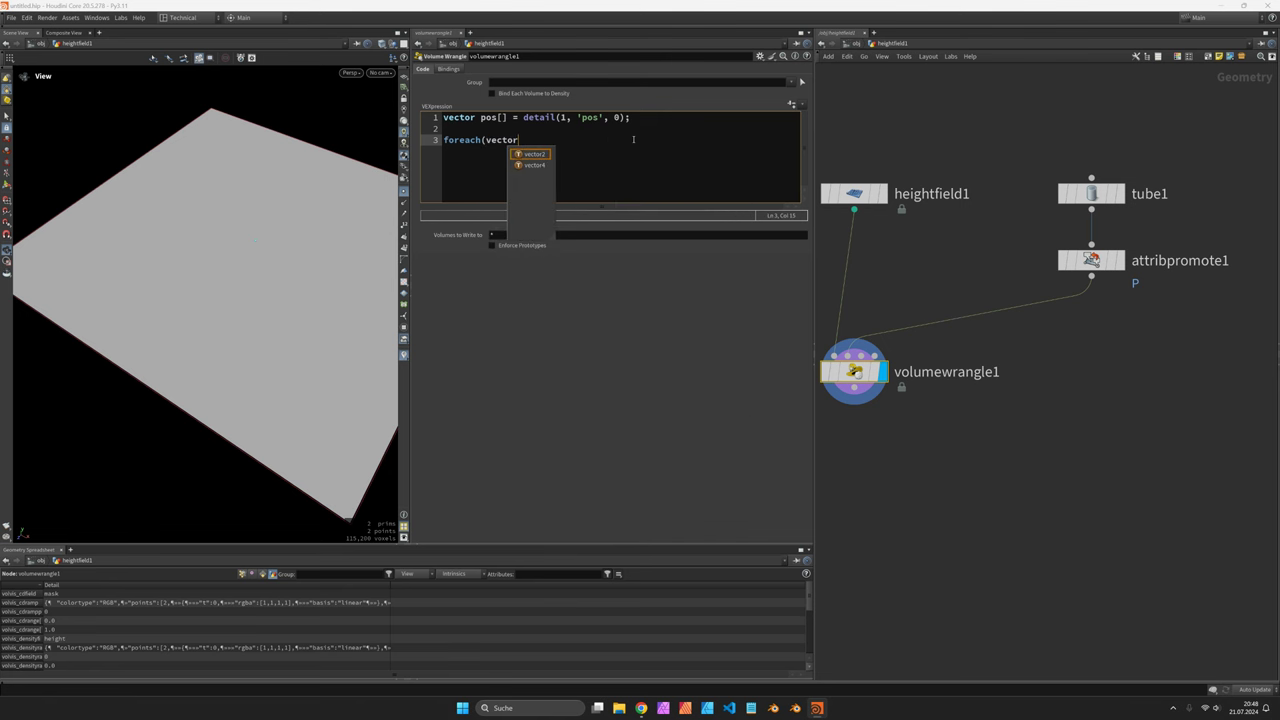
{"action": "type", "text": " p; "}
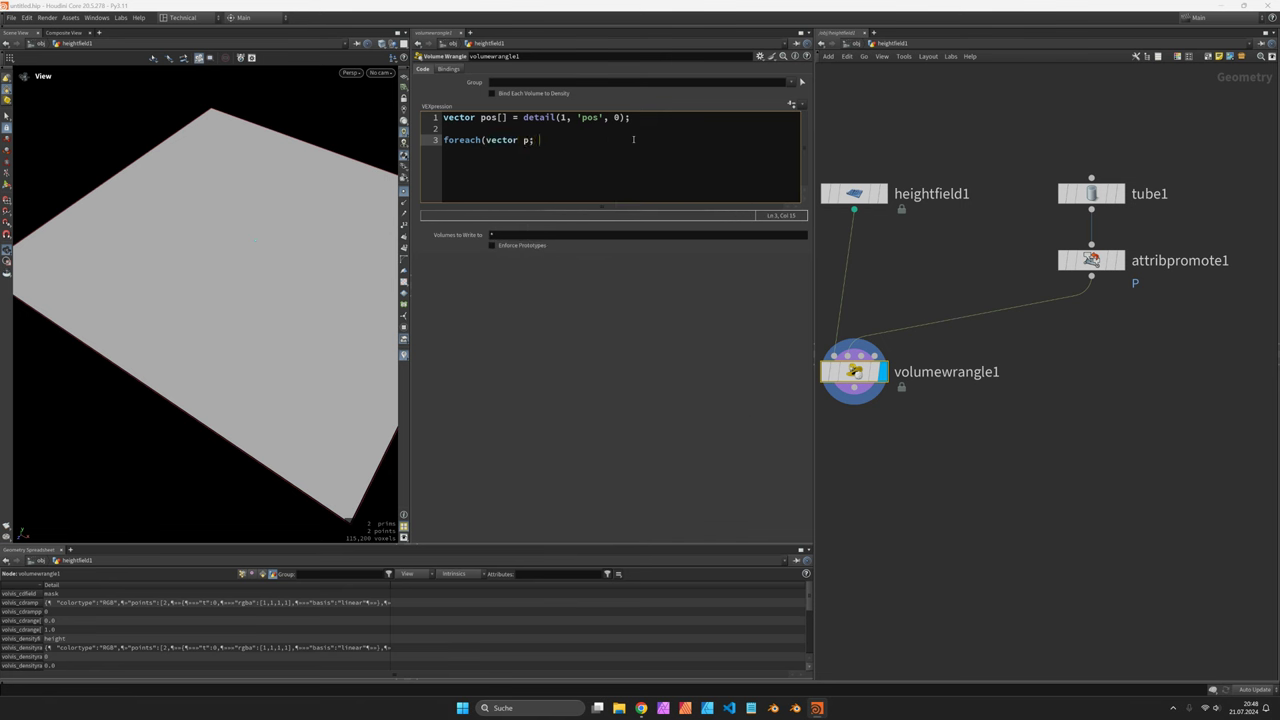
{"action": "type", "text": "pos){}"}
{"action": "key", "text": "Return"}
- Inside the loop, compute the squared horizontal distance with float d = distance2(v@P, set(p.x, 0.0, p.z));
{"action": "type", "text": "float d = "}
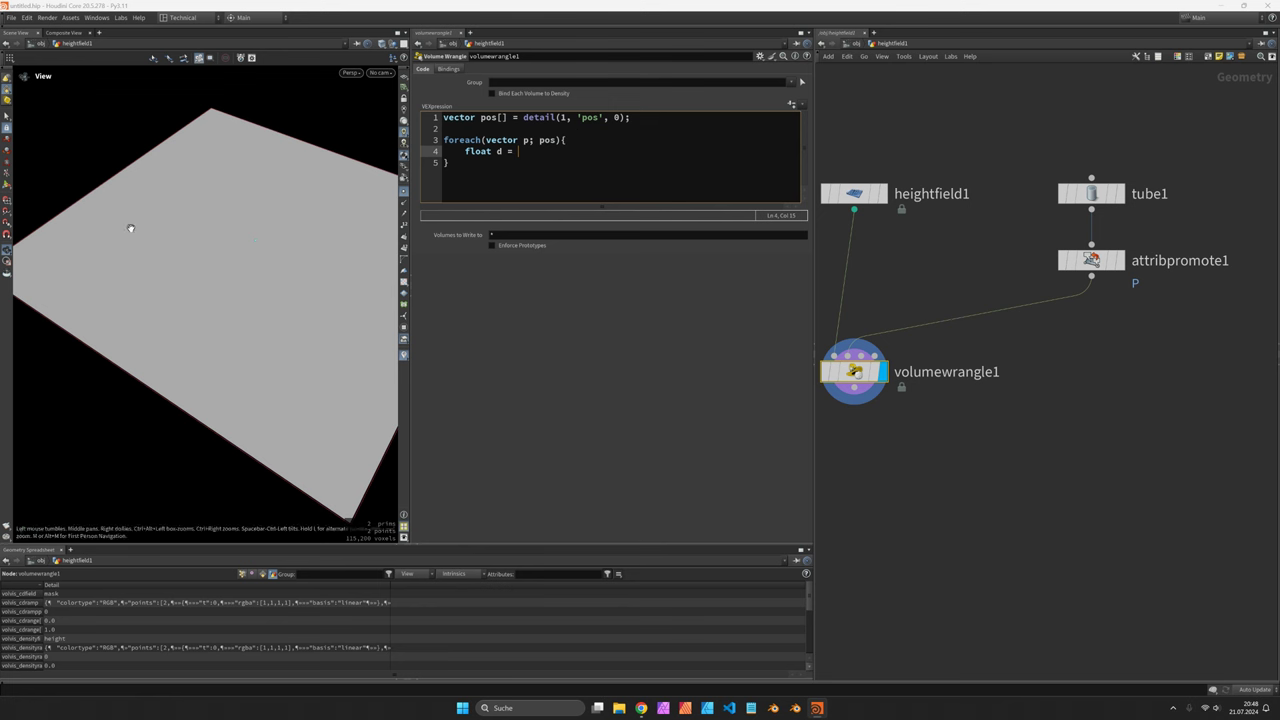
{"action": "type", "text": "distance2(v@P, p"}
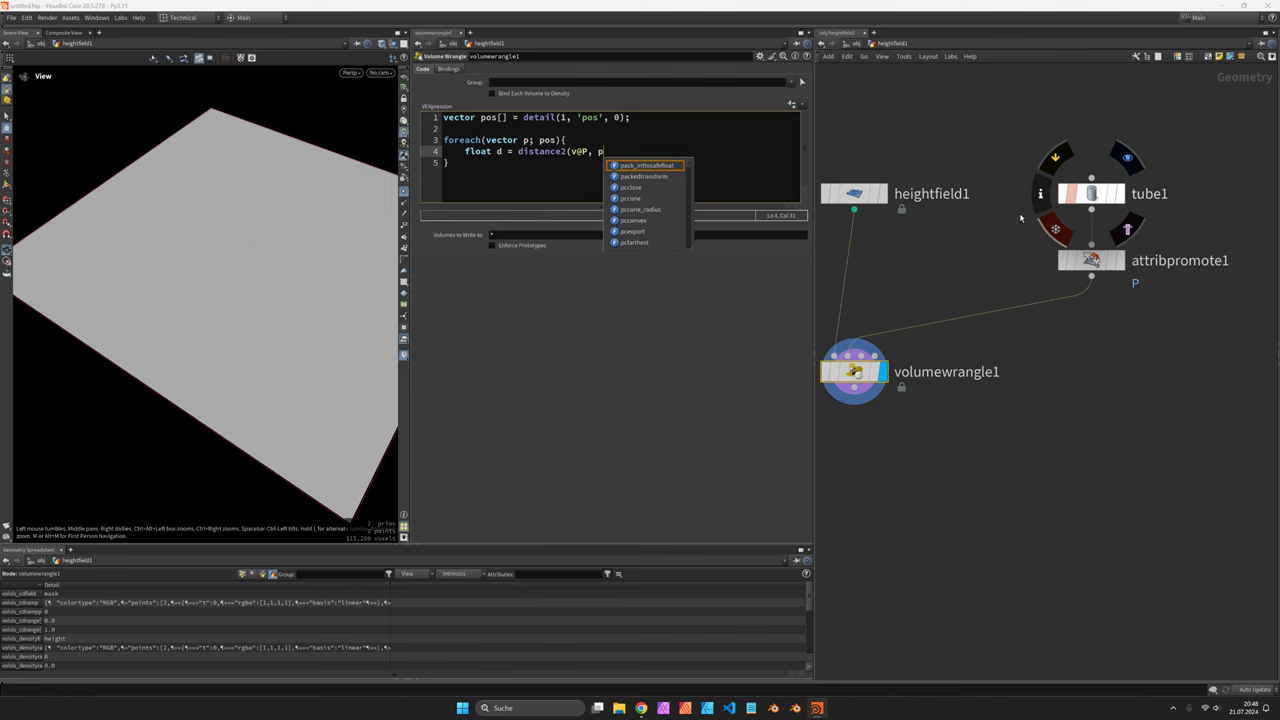
{"action": "key", "text": "BackSpace"}
{"action": "type", "text": "s"}
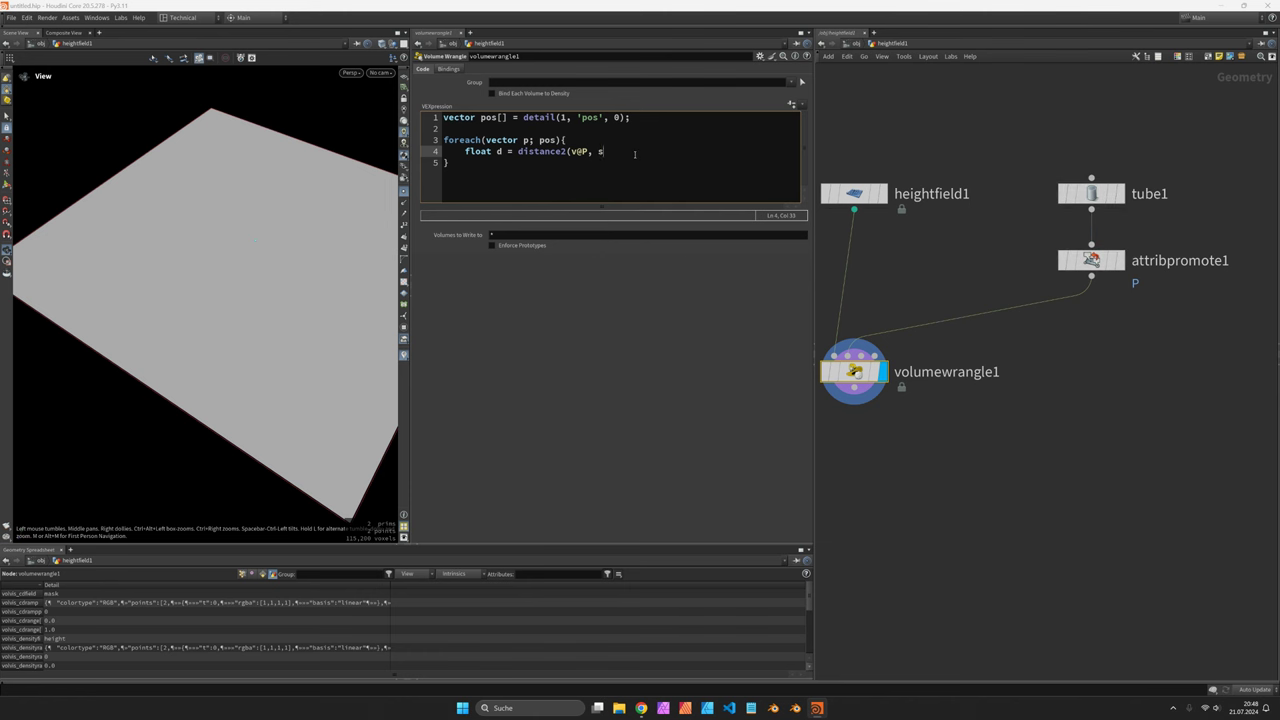
{"action": "type", "text": "et(p.x"}
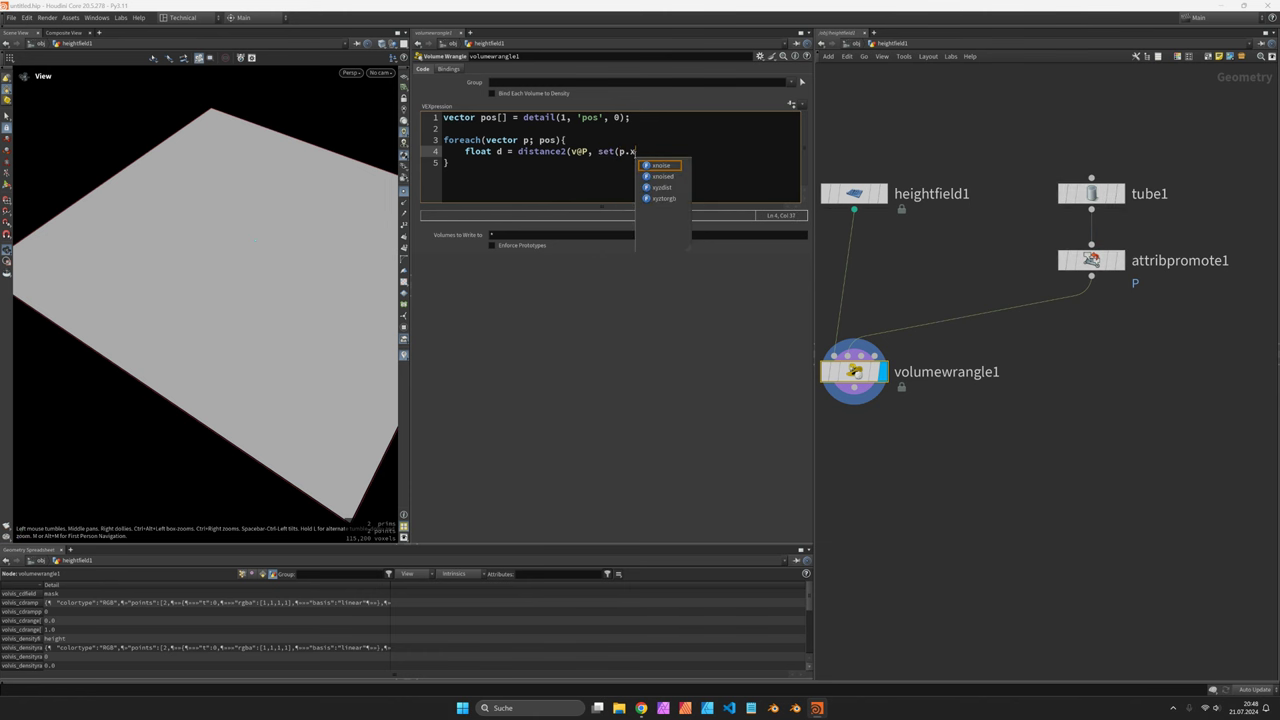
{"action": "type", "text": ", 0.0,"}
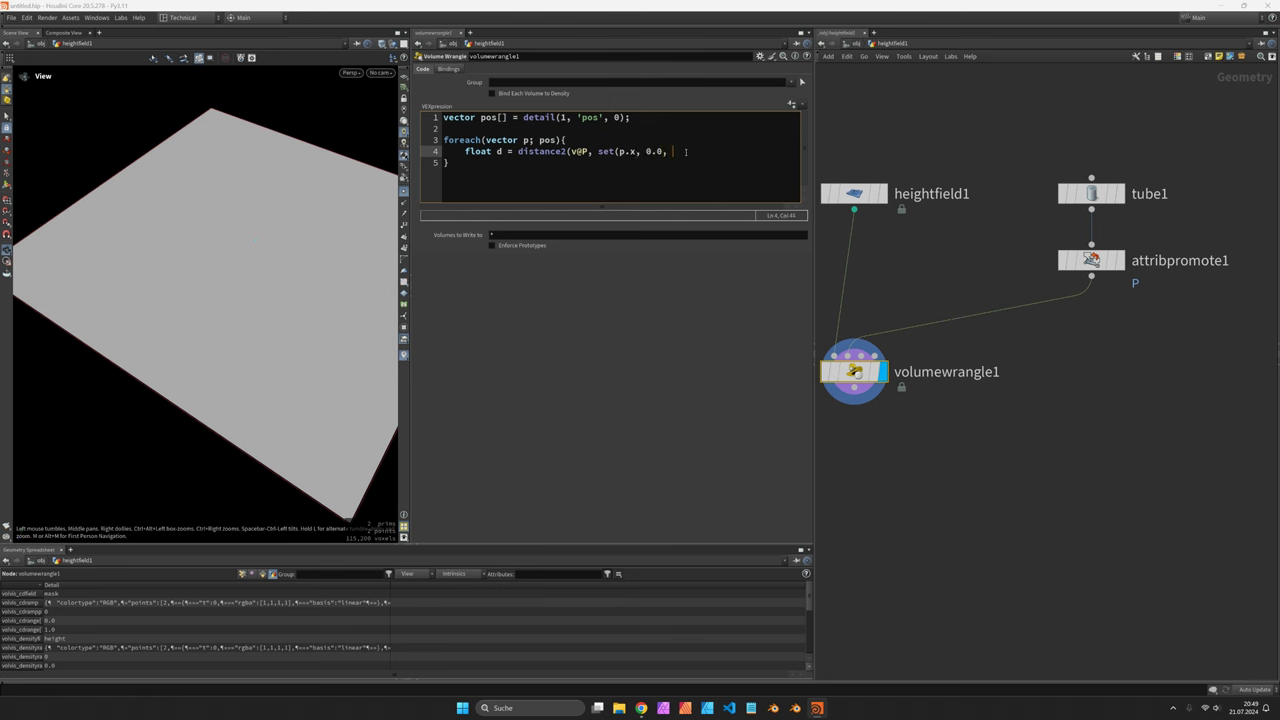
{"action": "type", "text": " p.z));"}
{"action": "key", "text": "Left"}
{"action": "type", "text": ")"}
- Show the Attribute Promote output as a template alongside the displayed volume wrangle to compare the tube points with the heightfield
{"action": "left_click", "coordinate": [1121, 262]}
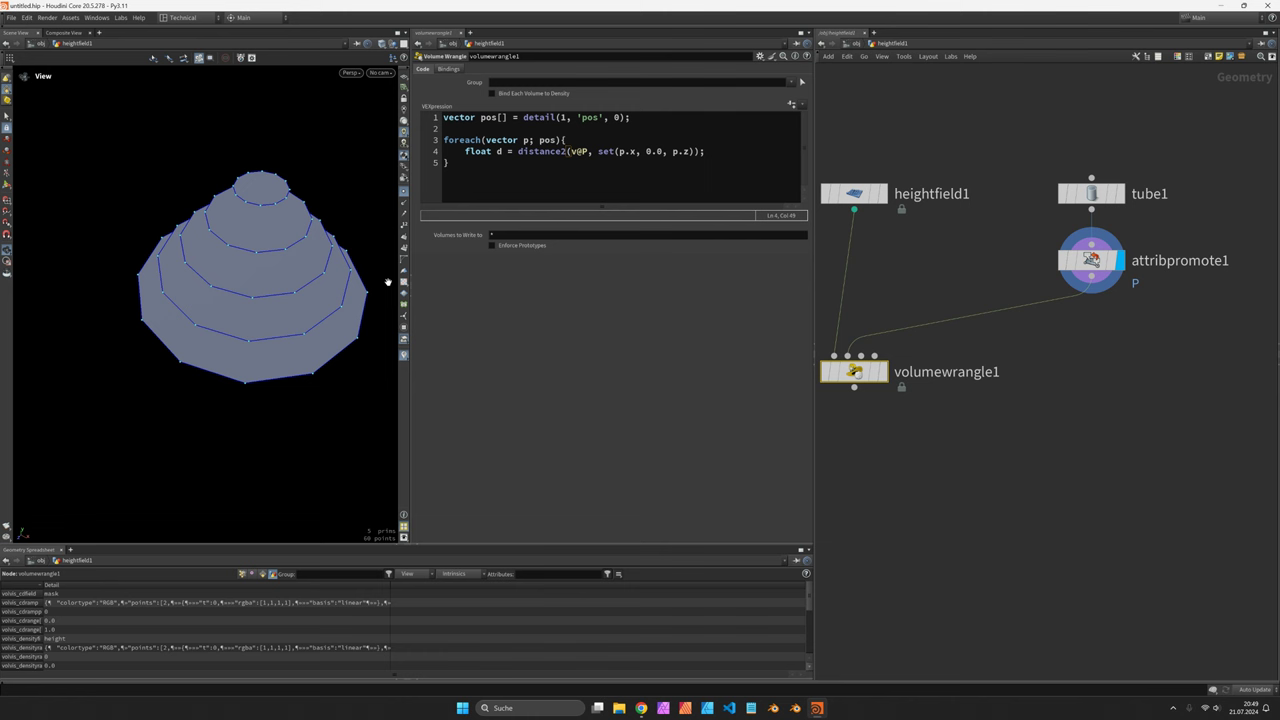
{"action": "left_click", "coordinate": [882, 372]}
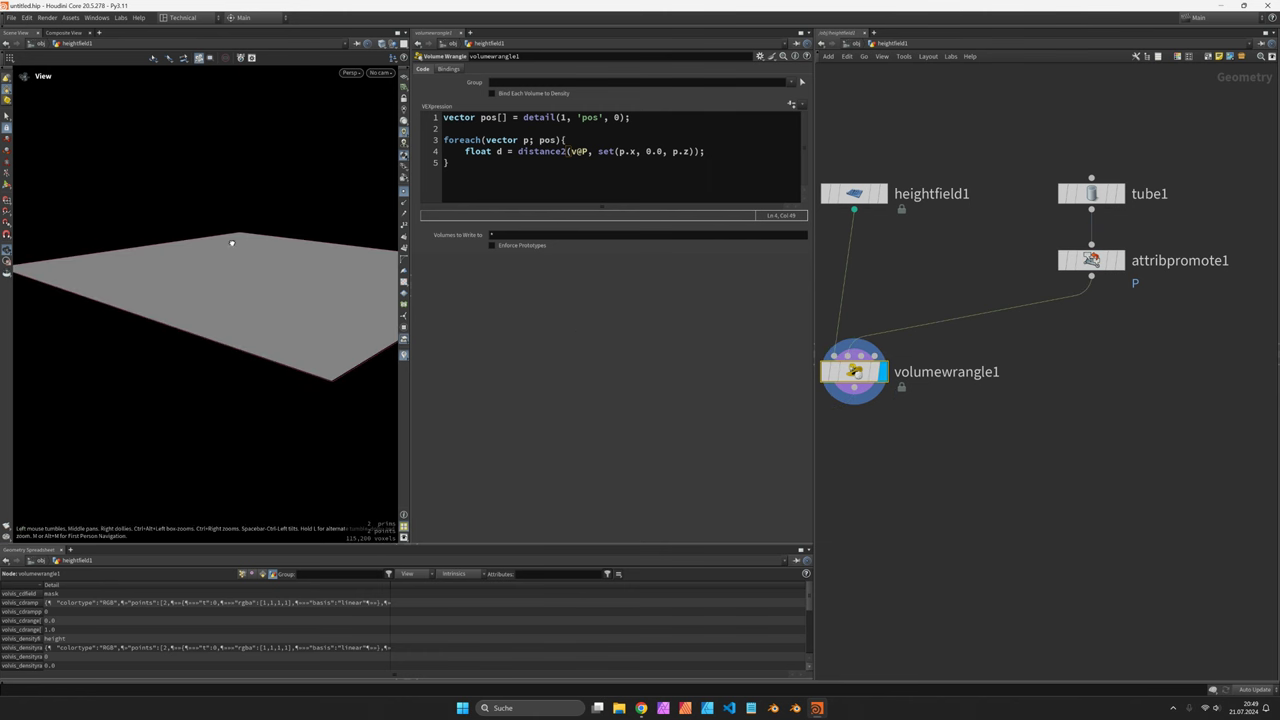
{"action": "key", "text": "r"}
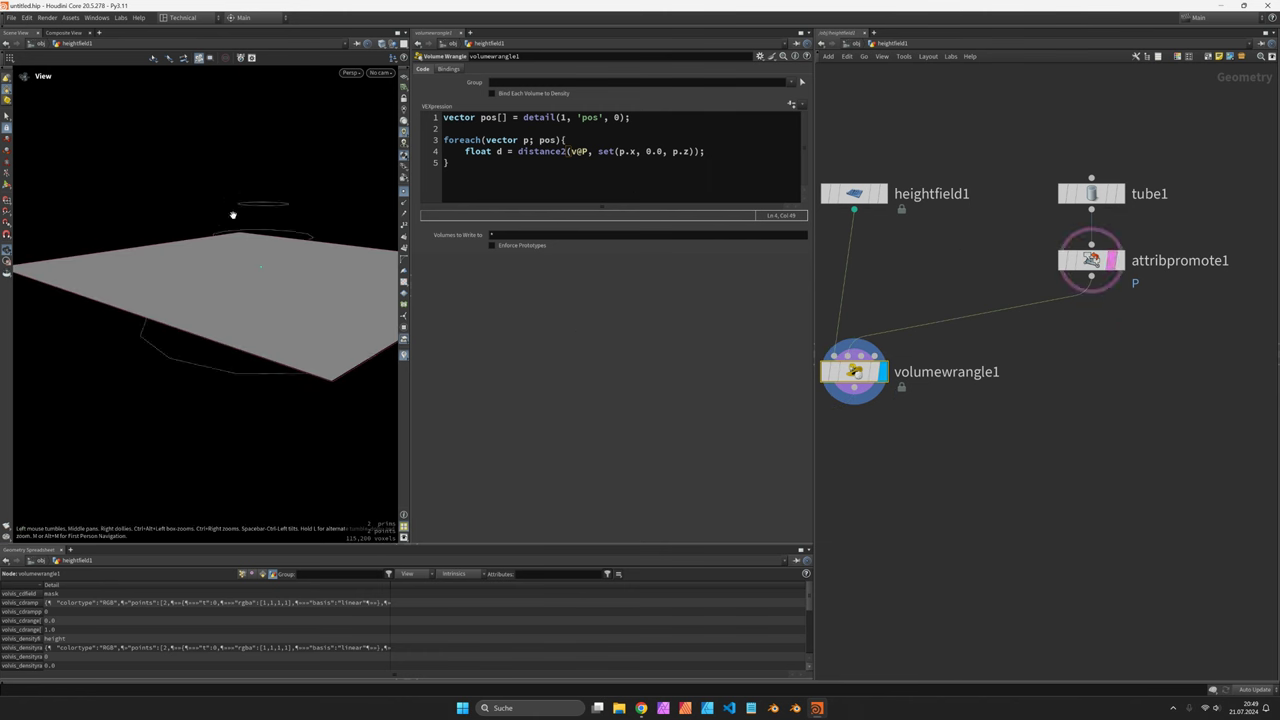
{"action": "left_click_drag", "start_coordinate": [233, 215], "coordinate": [276, 236]}
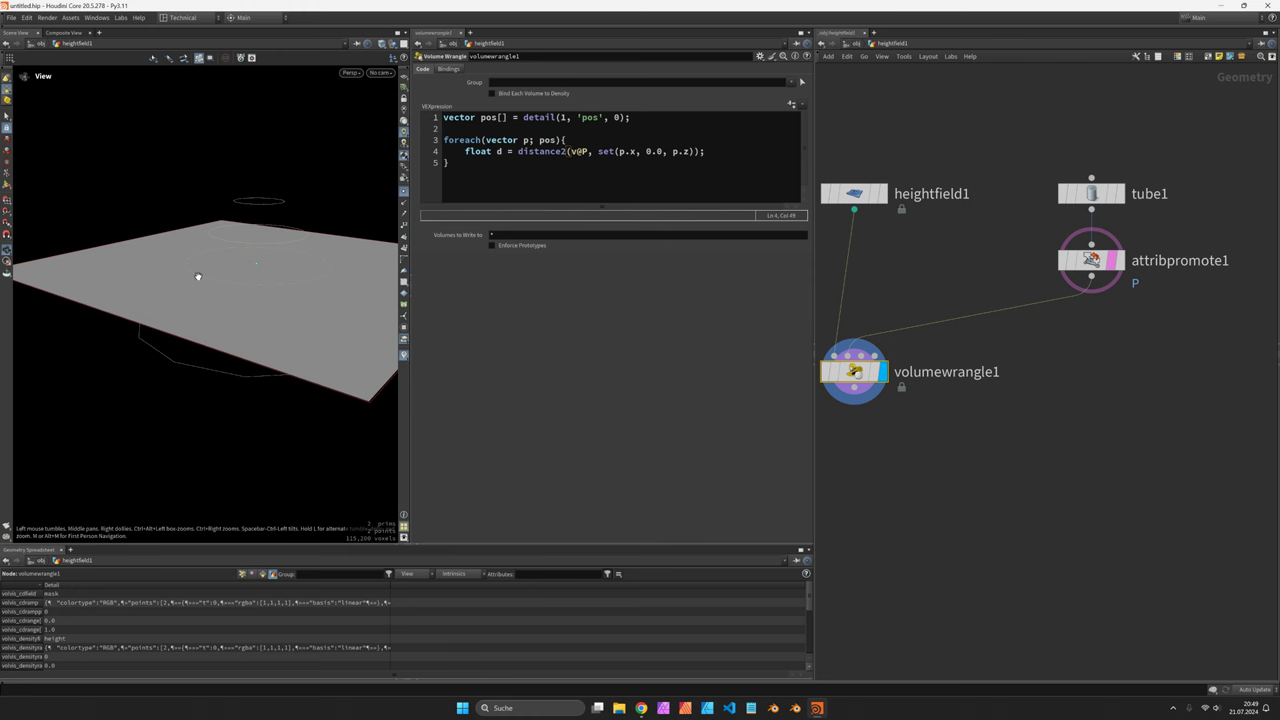
{"action": "left_click_drag", "start_coordinate": [198, 276], "coordinate": [240, 320]}
- Add the inverse distance weight float w = 1.0 / (d * d * d); below the distance line in the loop
{"action": "left_click", "coordinate": [713, 153]}
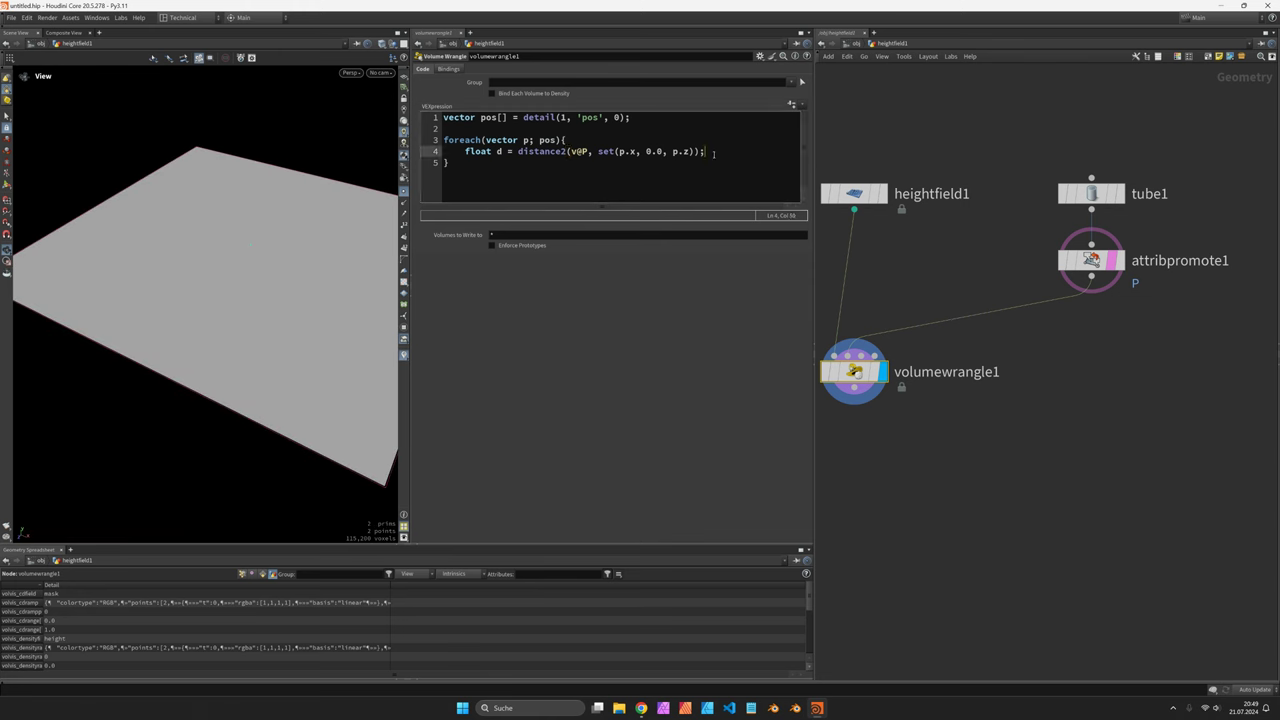
{"action": "key", "text": "Return"}
{"action": "type", "text": "float "}
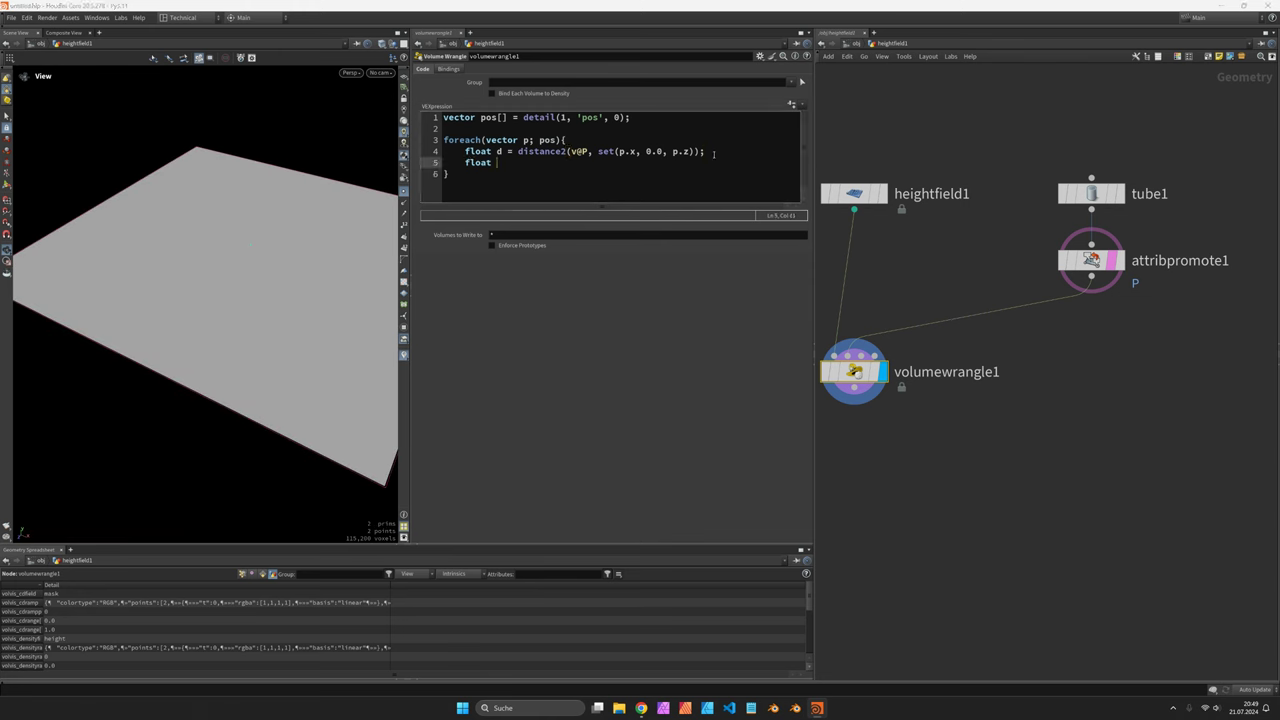
{"action": "type", "text": "w ="}
{"action": "type", "text": "1.0 / (d );"}
{"action": "key", "text": "Left"}
{"action": "key", "text": "Left"}
{"action": "type", "text": "d * d * d"}
{"action": "key", "text": "Escape"}
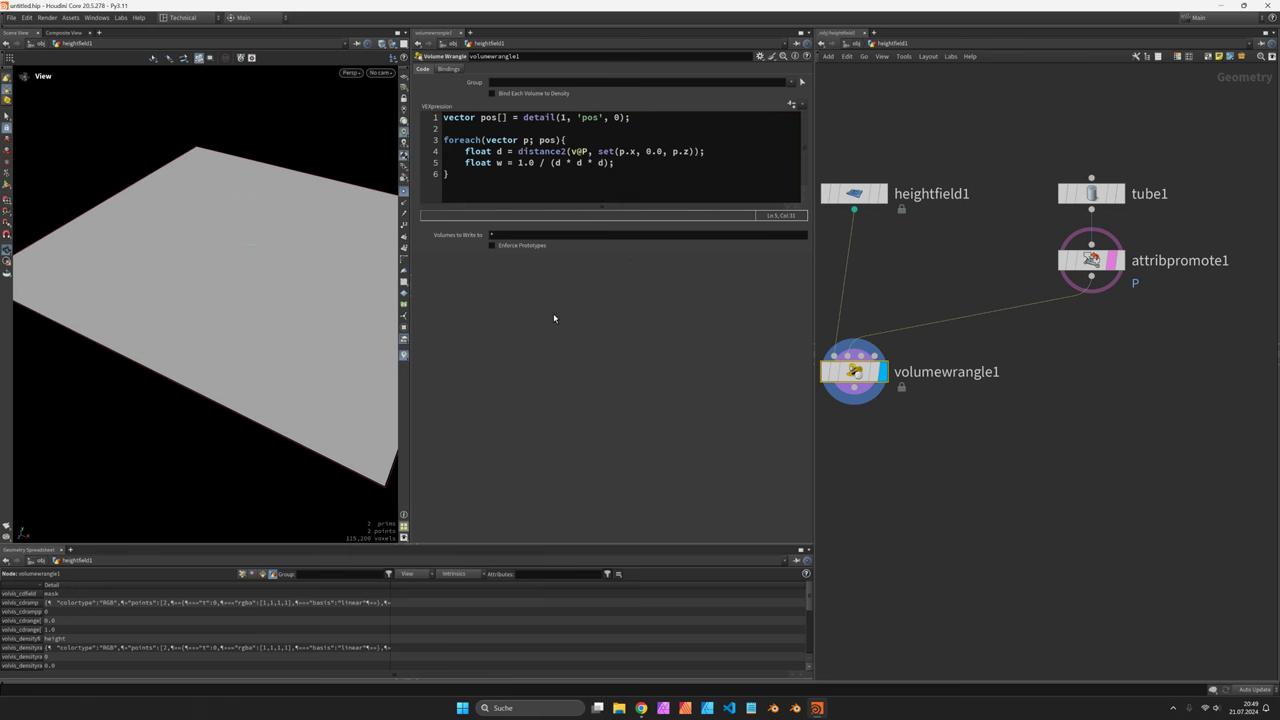
- Switch to Chrome and examine the radial basis function formulas on the SciPy Rbf reference page
{"action": "key", "text": "alt+Tab"}
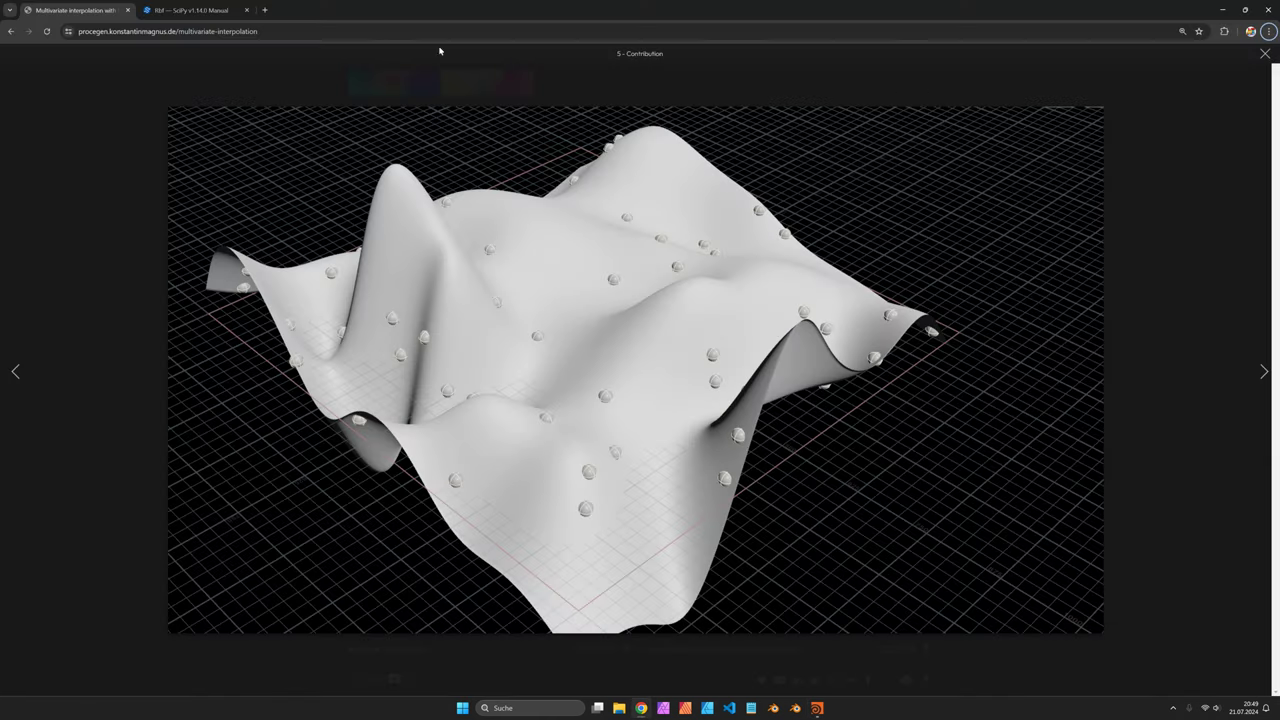
{"action": "key", "text": "ctrl+Tab"}
{"action": "scroll", "coordinate": [650, 634], "scroll_direction": "up", "scroll_amount": 2}
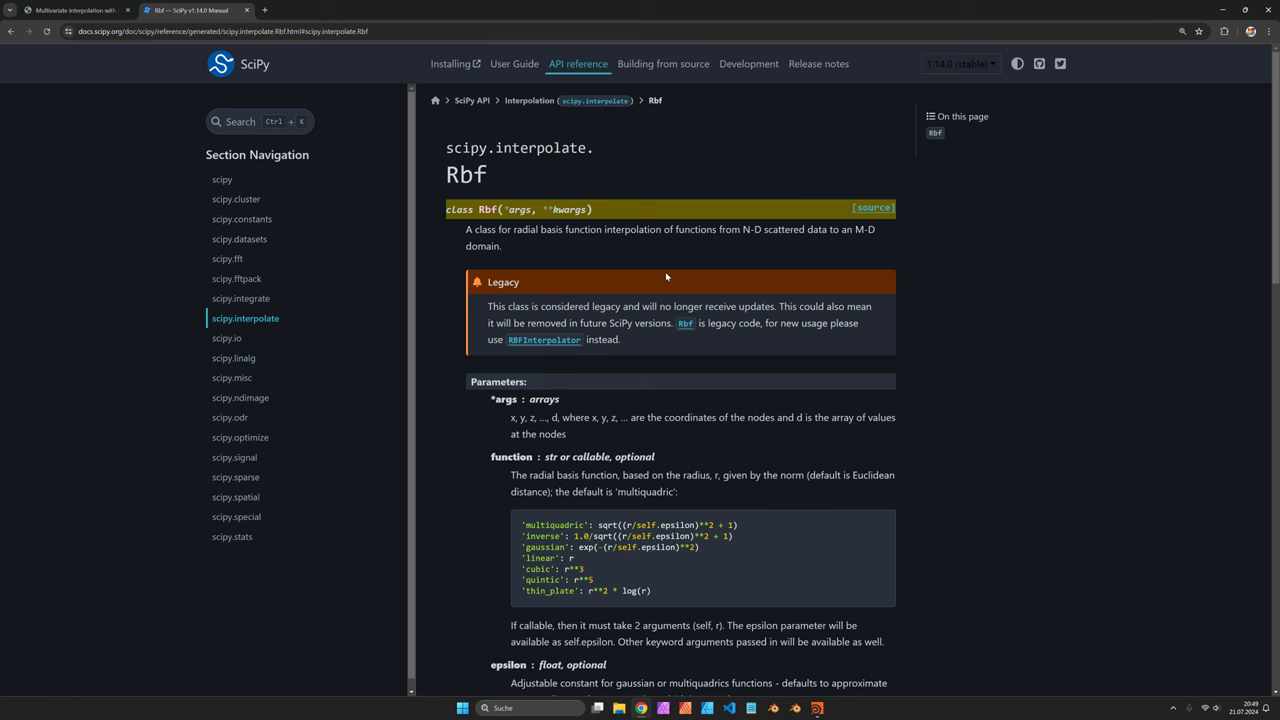
{"action": "left_click_drag", "start_coordinate": [447, 175], "coordinate": [474, 176]}
{"action": "left_click", "coordinate": [479, 174]}
{"action": "scroll", "coordinate": [545, 372], "scroll_direction": "down", "scroll_amount": 2}
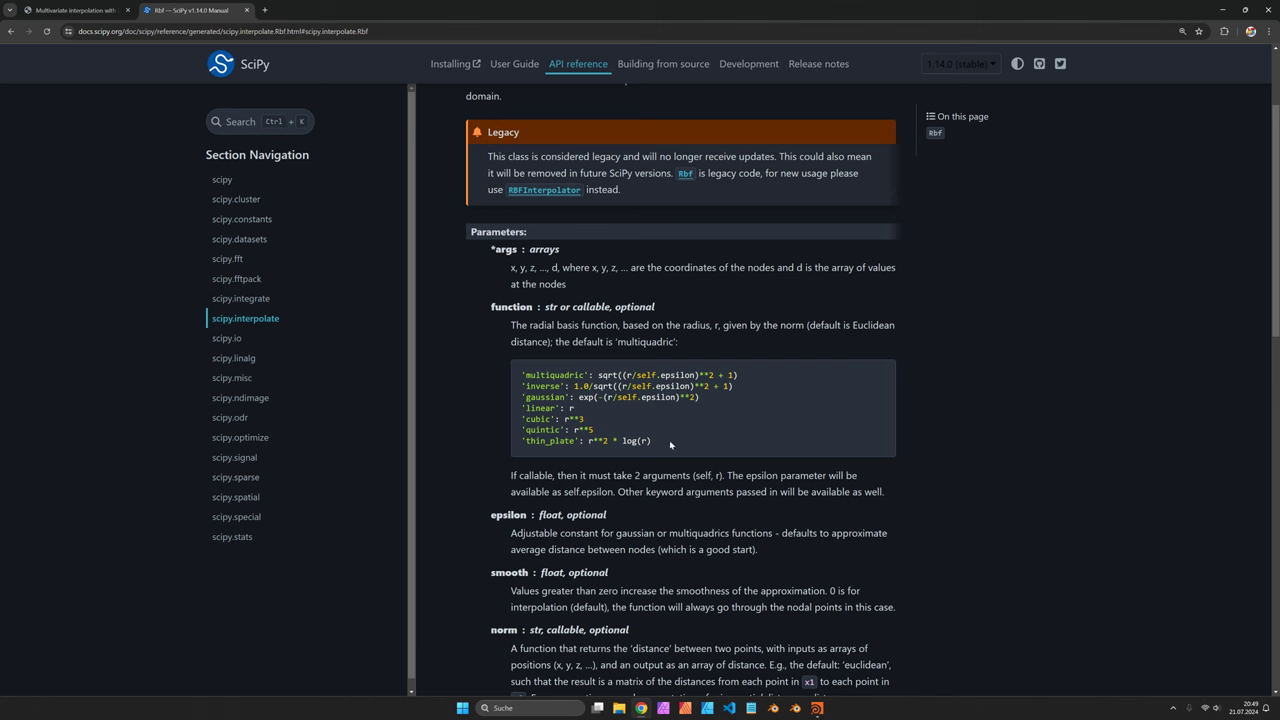
- Return to Houdini and declare float weight = 0.0; and float height = 0.0; above the foreach loop
{"action": "key", "text": "alt+Tab"}
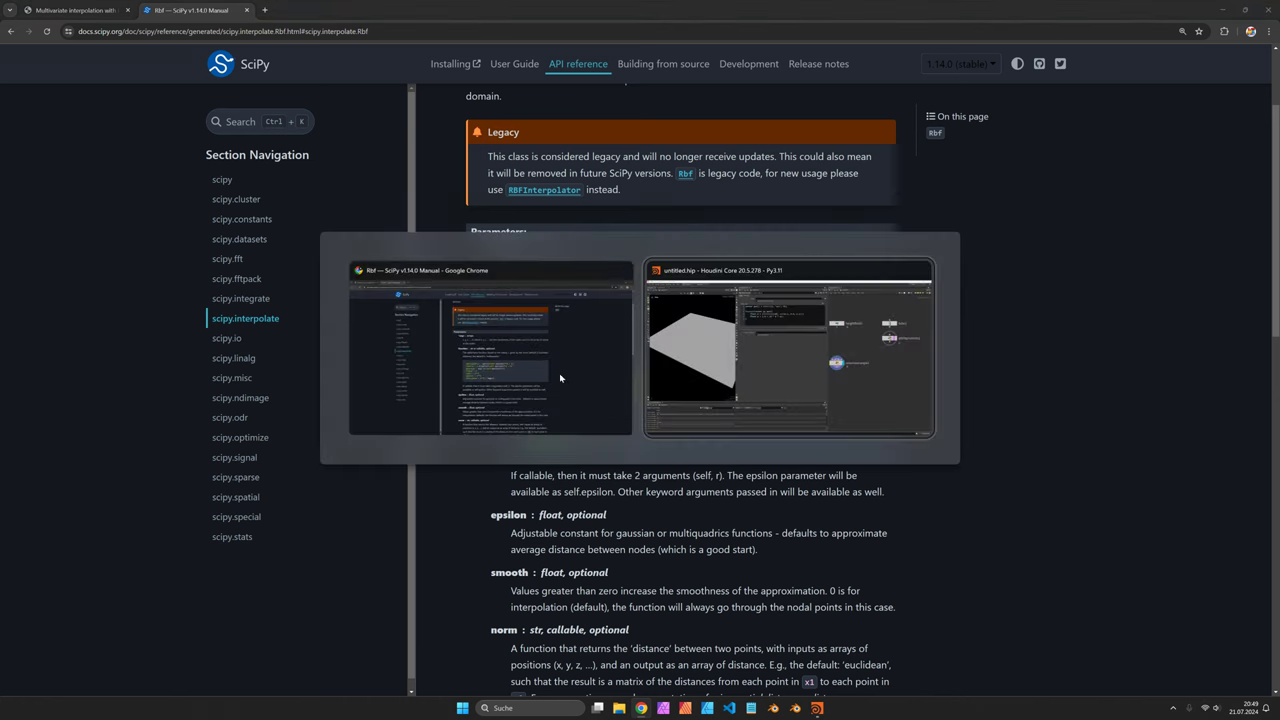
{"action": "key", "text": "space+h"}
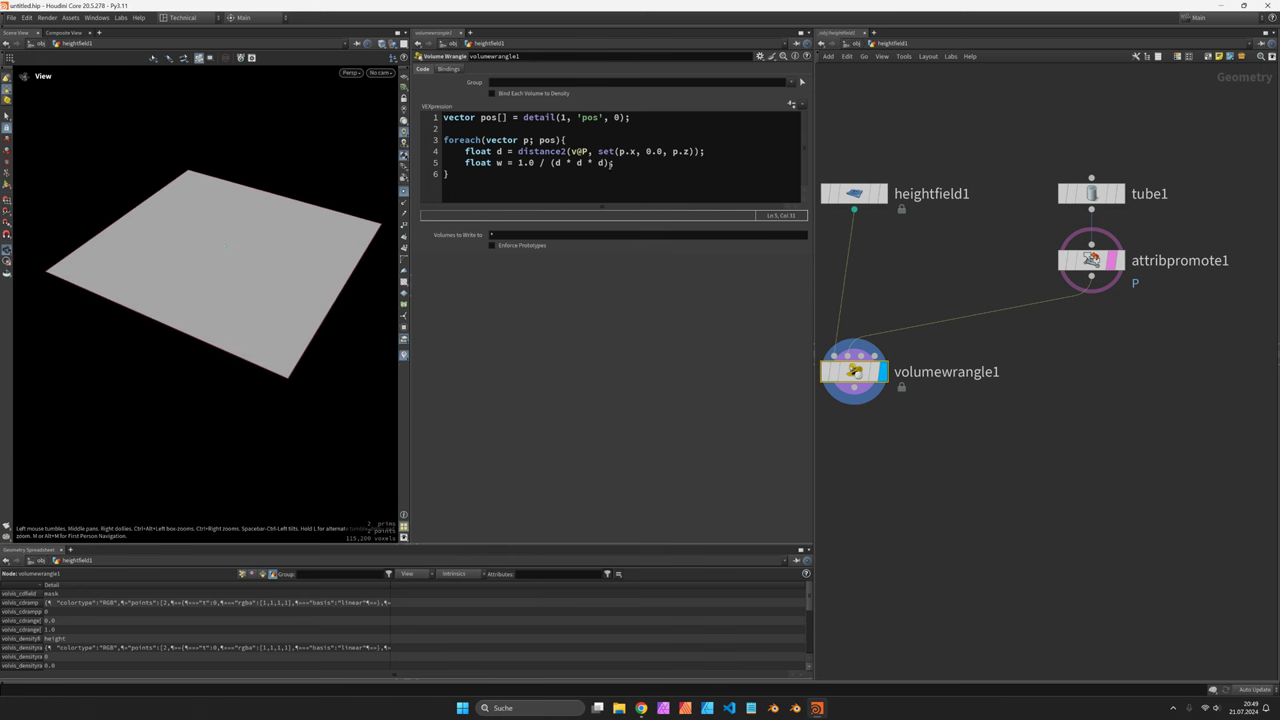
{"action": "right_click_drag", "start_coordinate": [246, 251], "coordinate": [309, 237]}
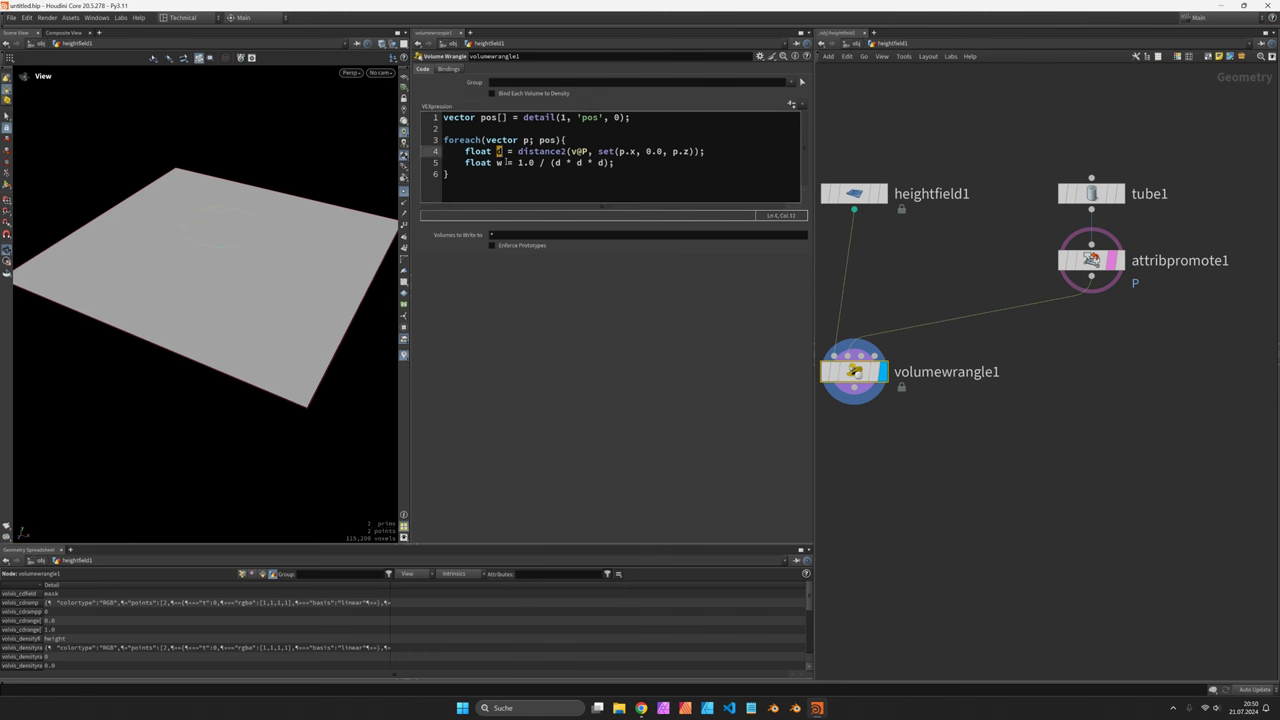
{"action": "left_click", "coordinate": [500, 162]}
{"action": "key", "text": "Up"}
{"action": "key", "text": "Up"}
{"action": "key", "text": "Up"}
{"action": "key", "text": "Return"}
{"action": "key", "text": "Return"}
{"action": "key", "text": "Up"}
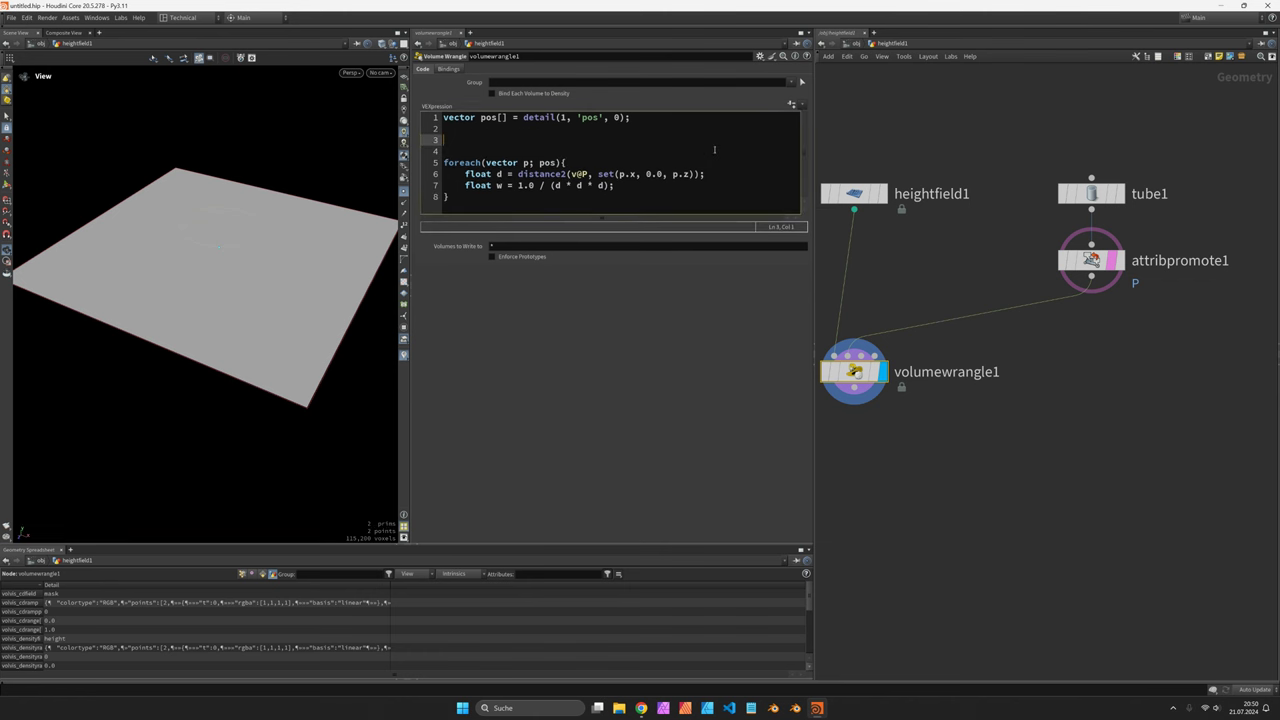
{"action": "type", "text": "float weight = 0."}
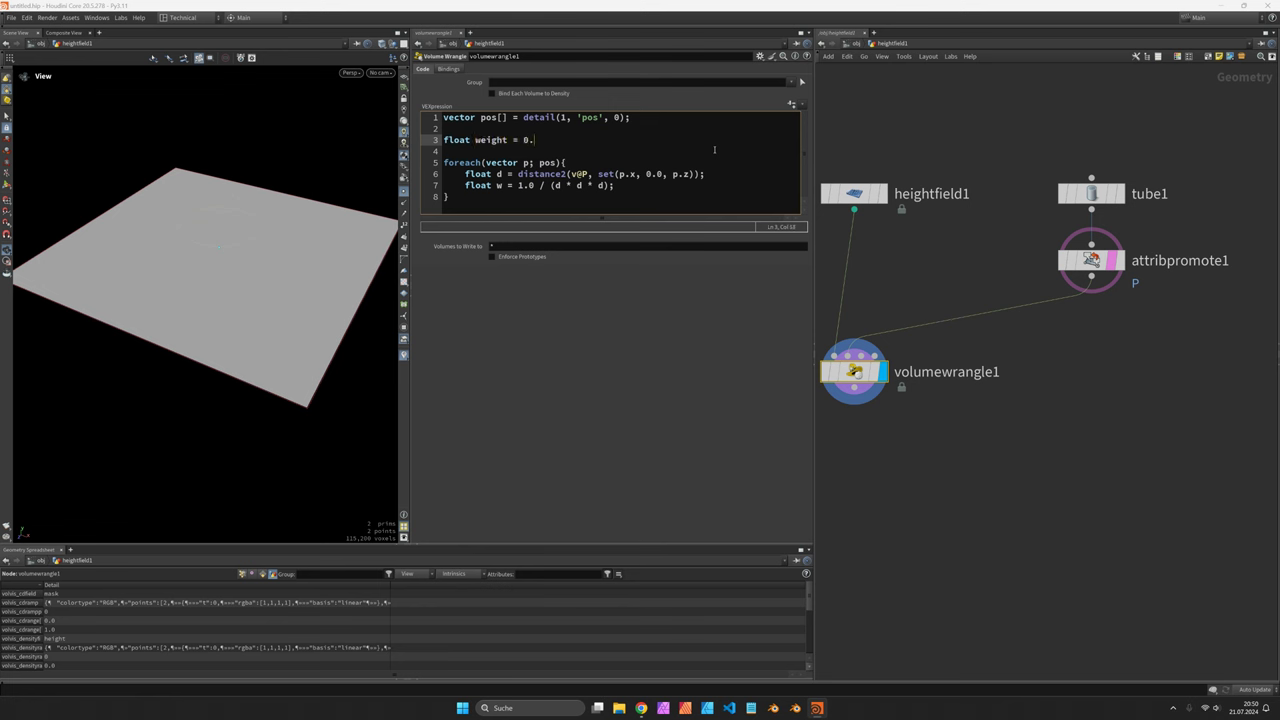
{"action": "type", "text": "0;"}
{"action": "key", "text": "Return"}
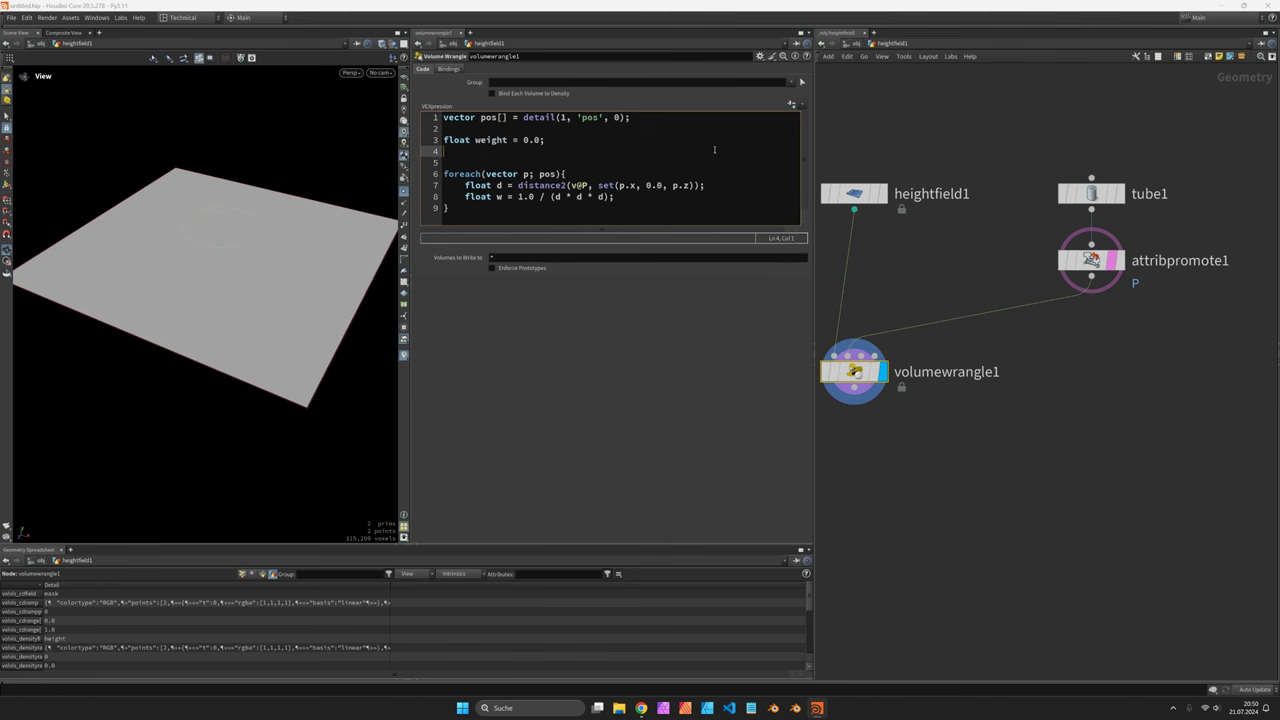
{"action": "type", "text": "float height = 0.0;"}
- Accumulate the sums at the end of the loop body with weight += w; and height += p.y * w;
{"action": "left_click", "coordinate": [646, 197]}
{"action": "key", "text": "Return"}
{"action": "key", "text": "Return"}
{"action": "key", "text": "Return"}
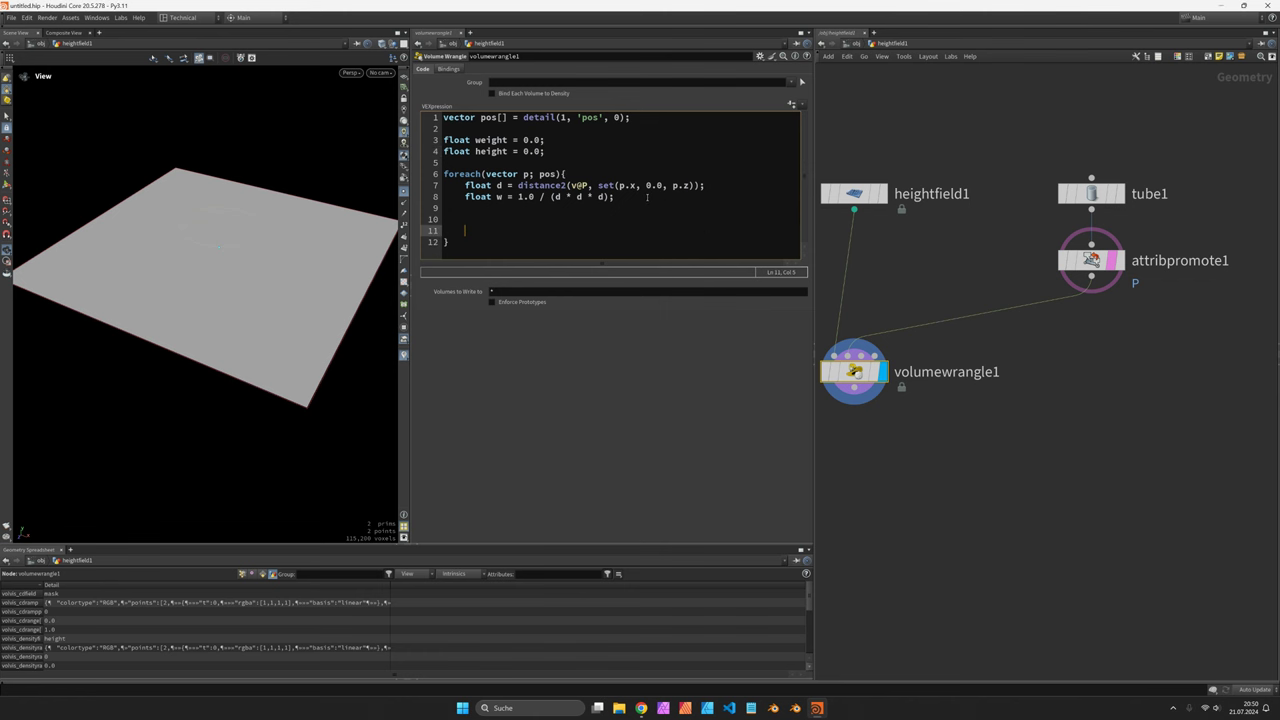
{"action": "key", "text": "BackSpace"}
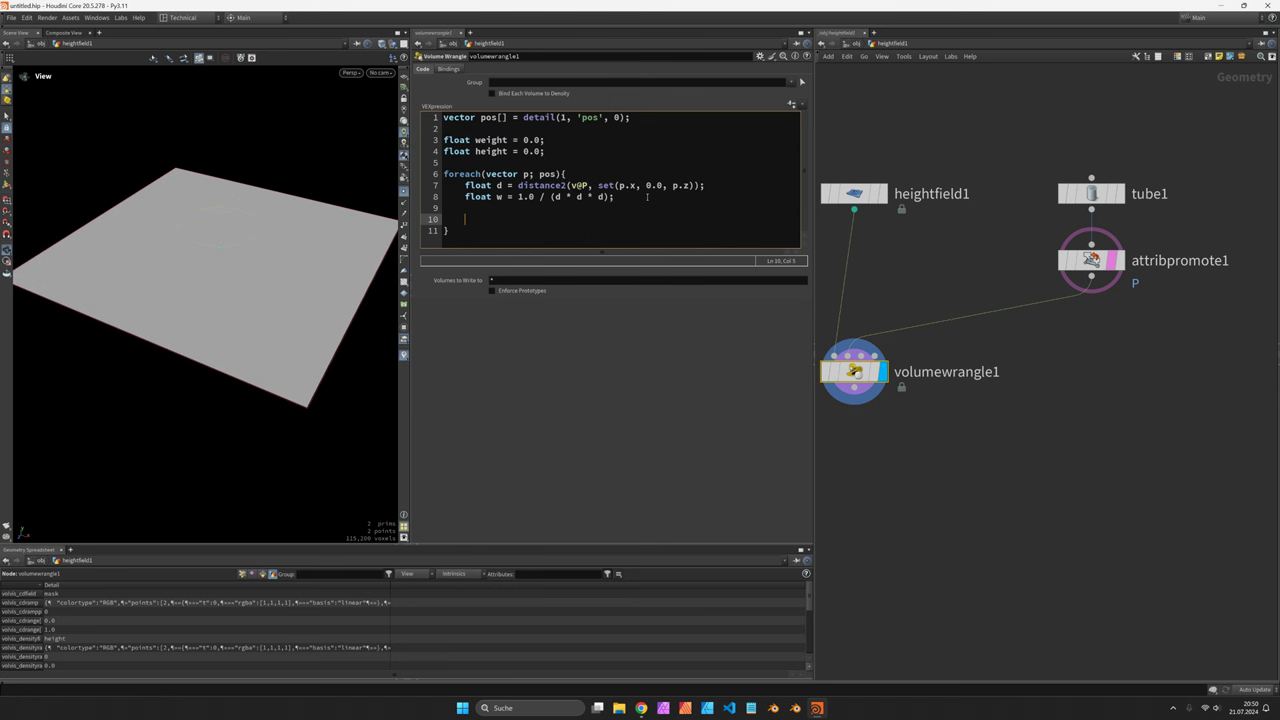
{"action": "type", "text": "weight += w;"}
{"action": "key", "text": "Return"}
{"action": "type", "text": "h"}
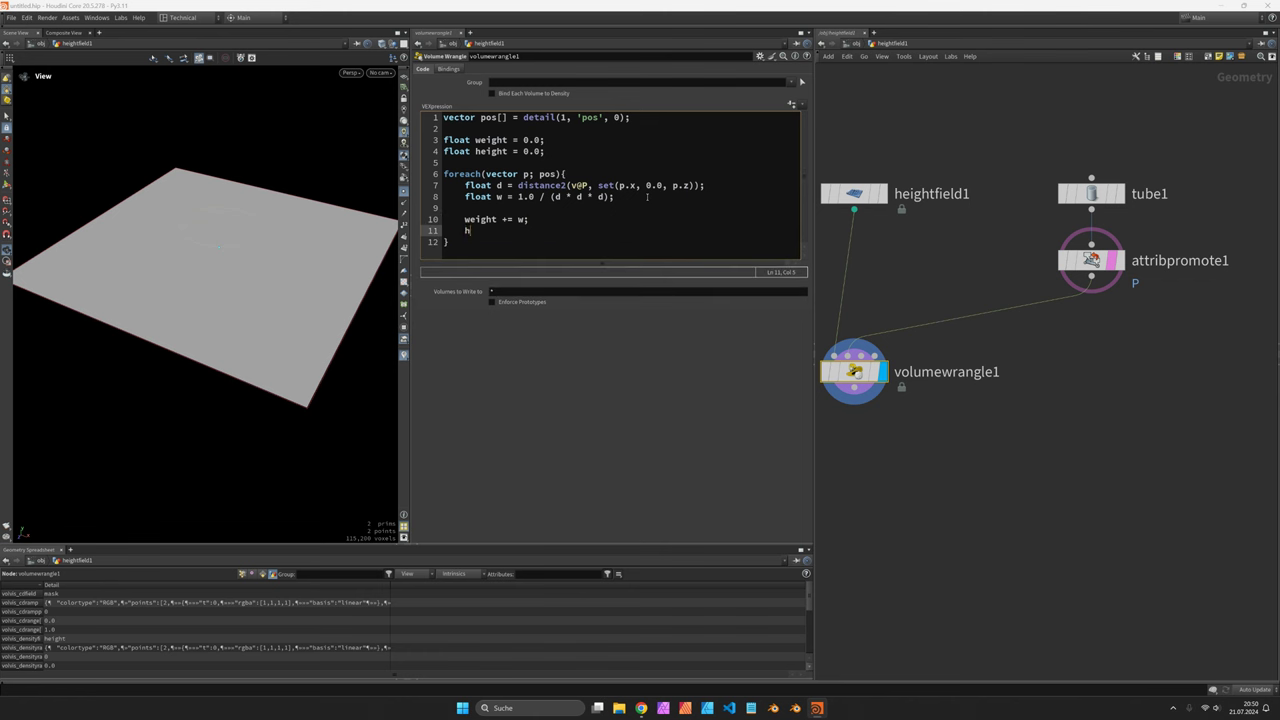
{"action": "type", "text": "eight += p.y * w;"}
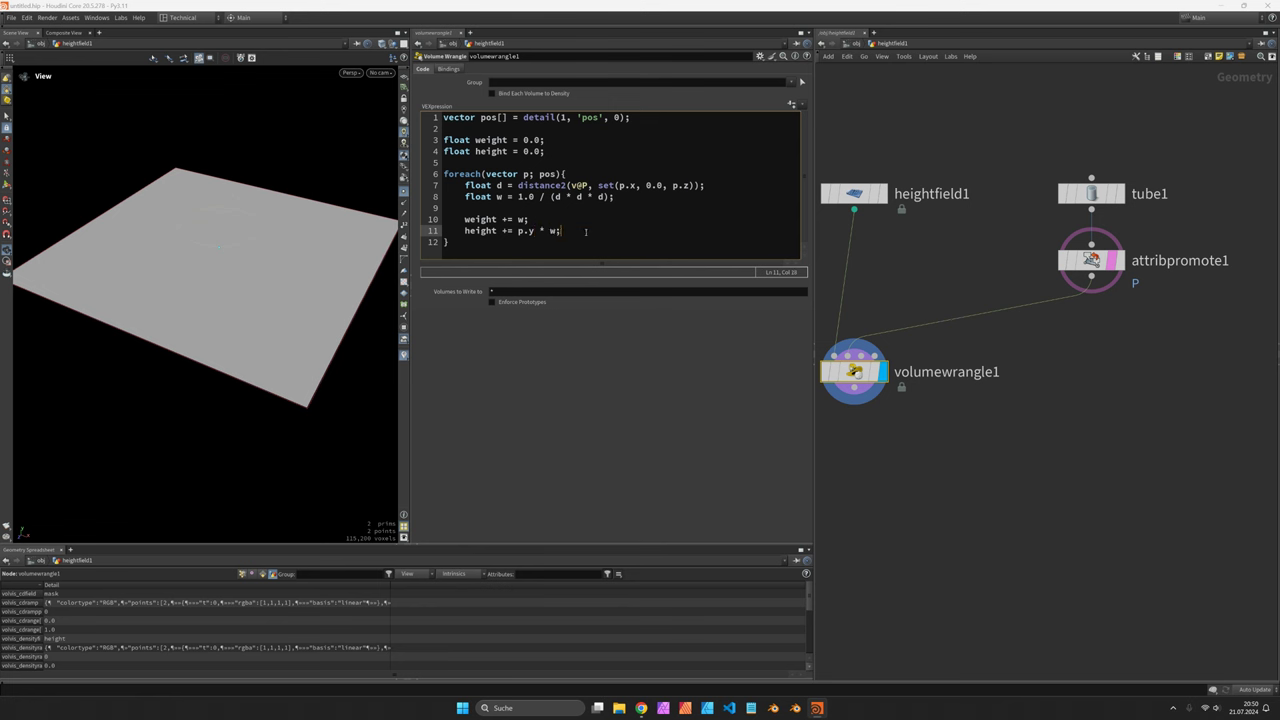
- Write the normalised result f@height = height / weight; below the foreach loop and apply the wrangle code
{"action": "key", "text": "Down"}
{"action": "key", "text": "Return"}
{"action": "key", "text": "Return"}
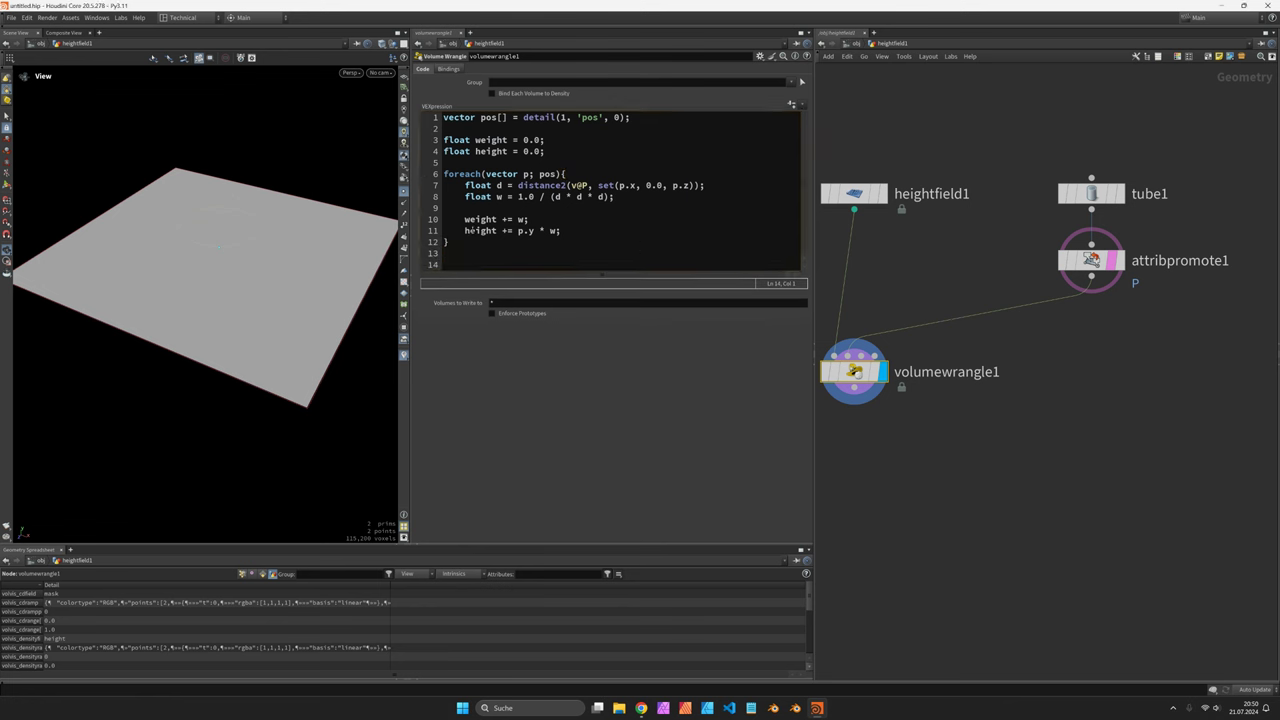
{"action": "double_click", "coordinate": [477, 219]}
{"action": "double_click", "coordinate": [480, 230]}
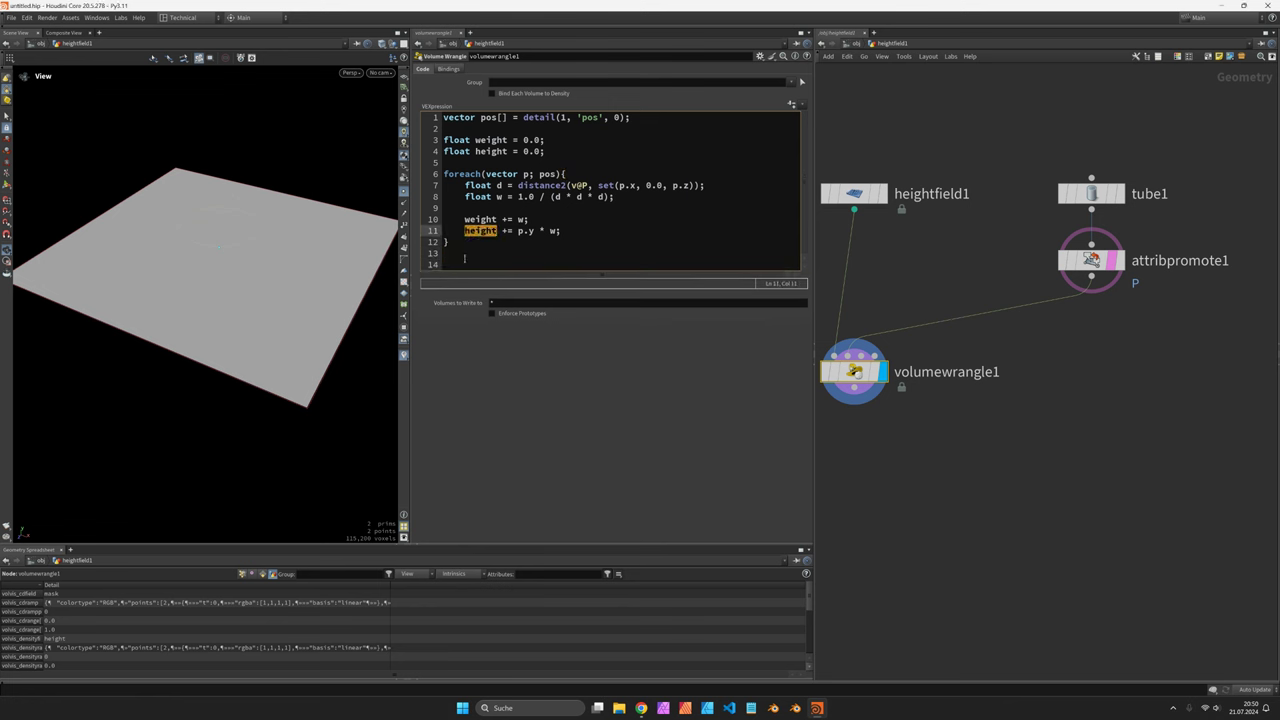
{"action": "left_click", "coordinate": [464, 258]}
{"action": "left_click", "coordinate": [465, 262]}
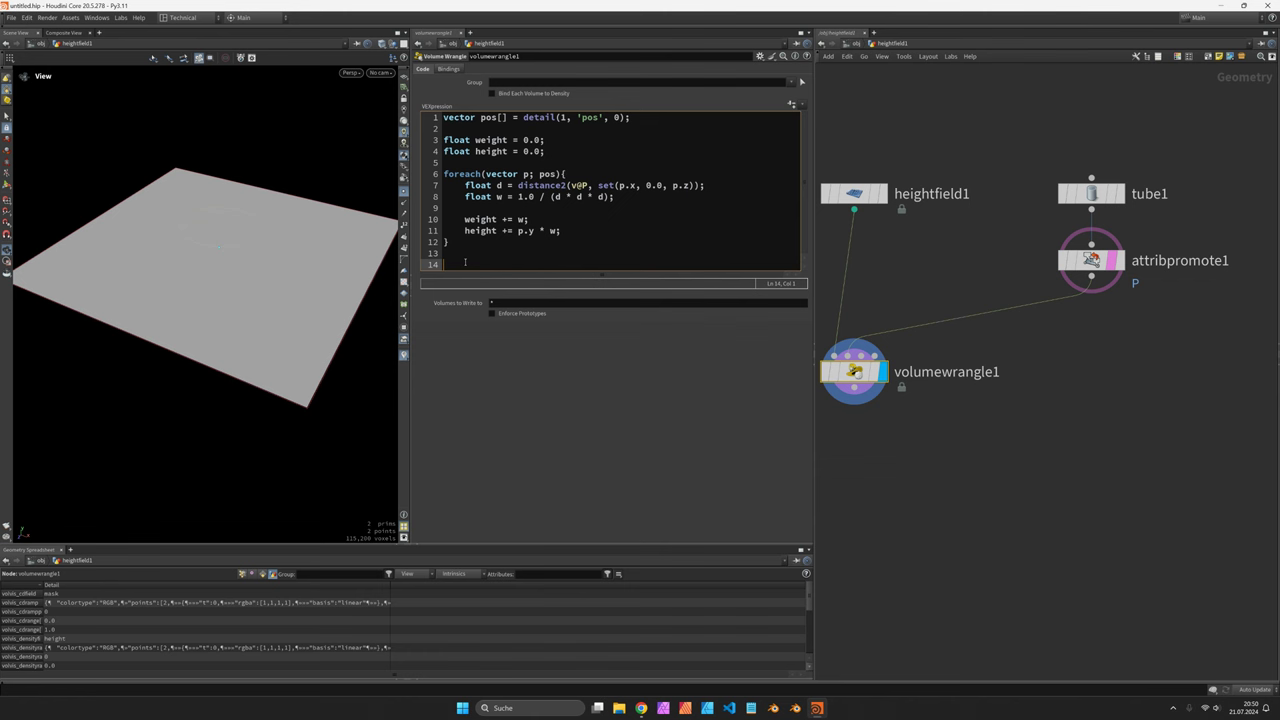
{"action": "type", "text": "f@height "}
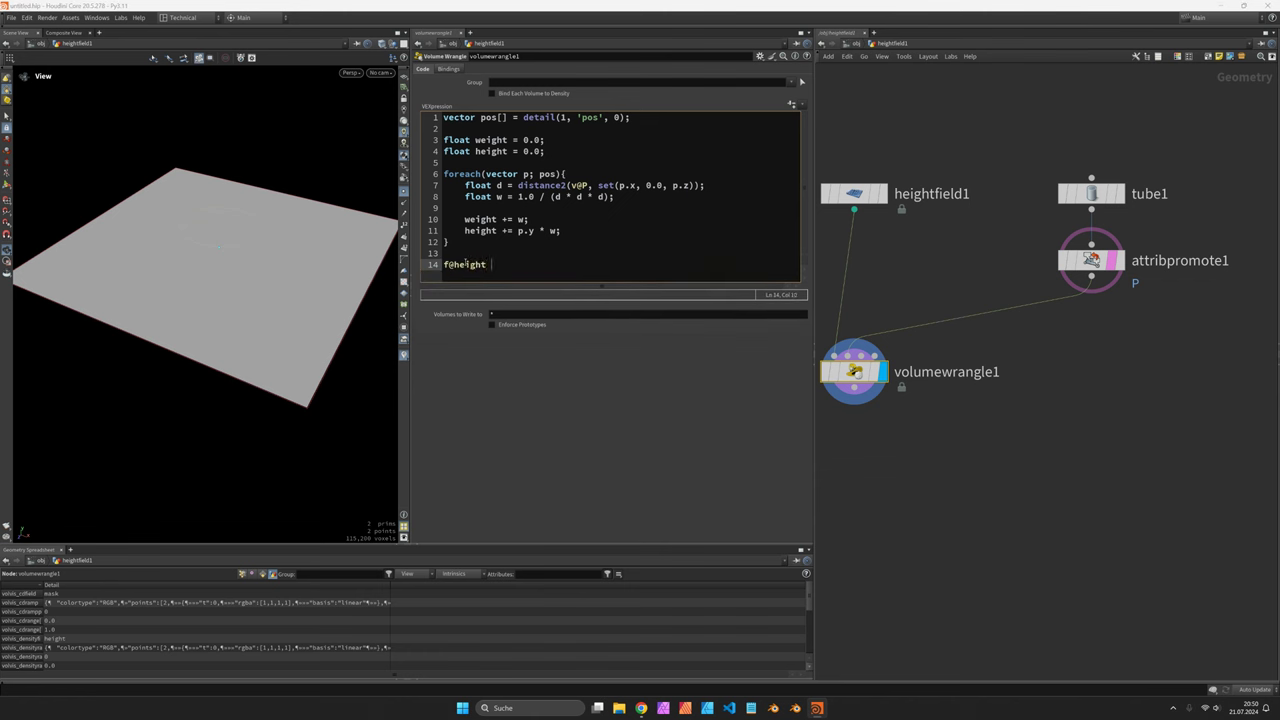
{"action": "type", "text": "= heig"}
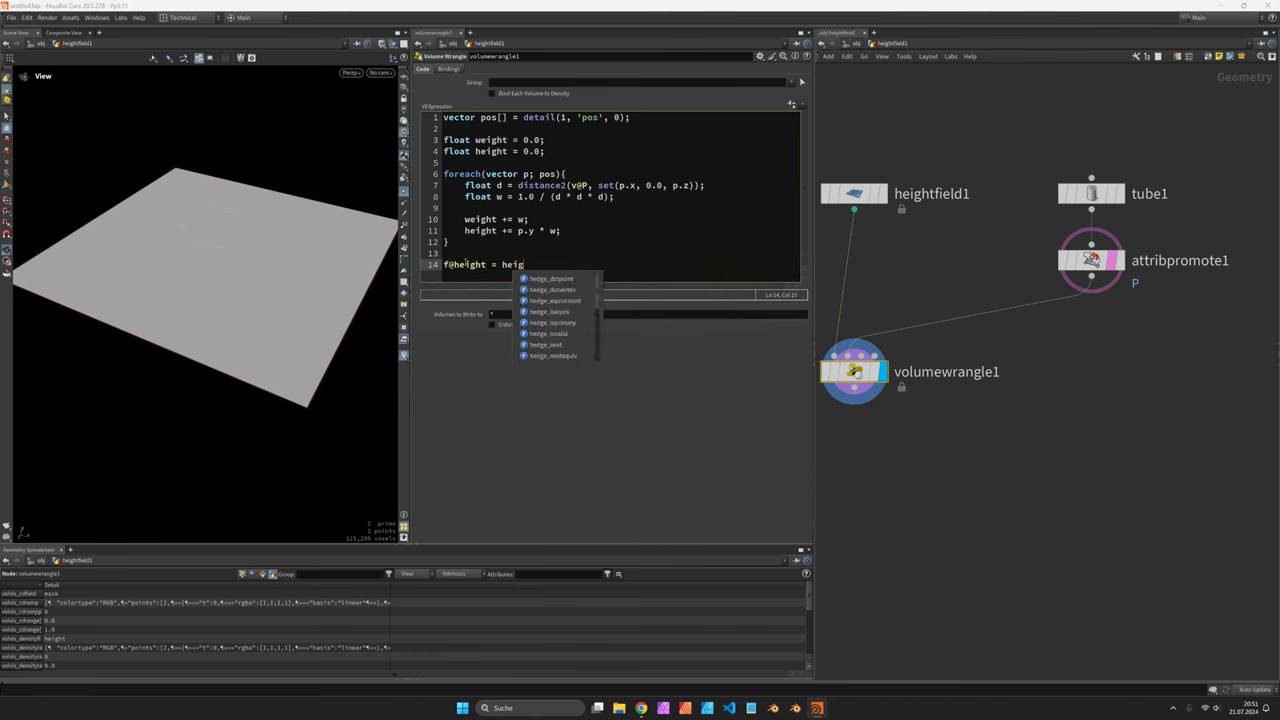
{"action": "type", "text": "ht / weight;"}
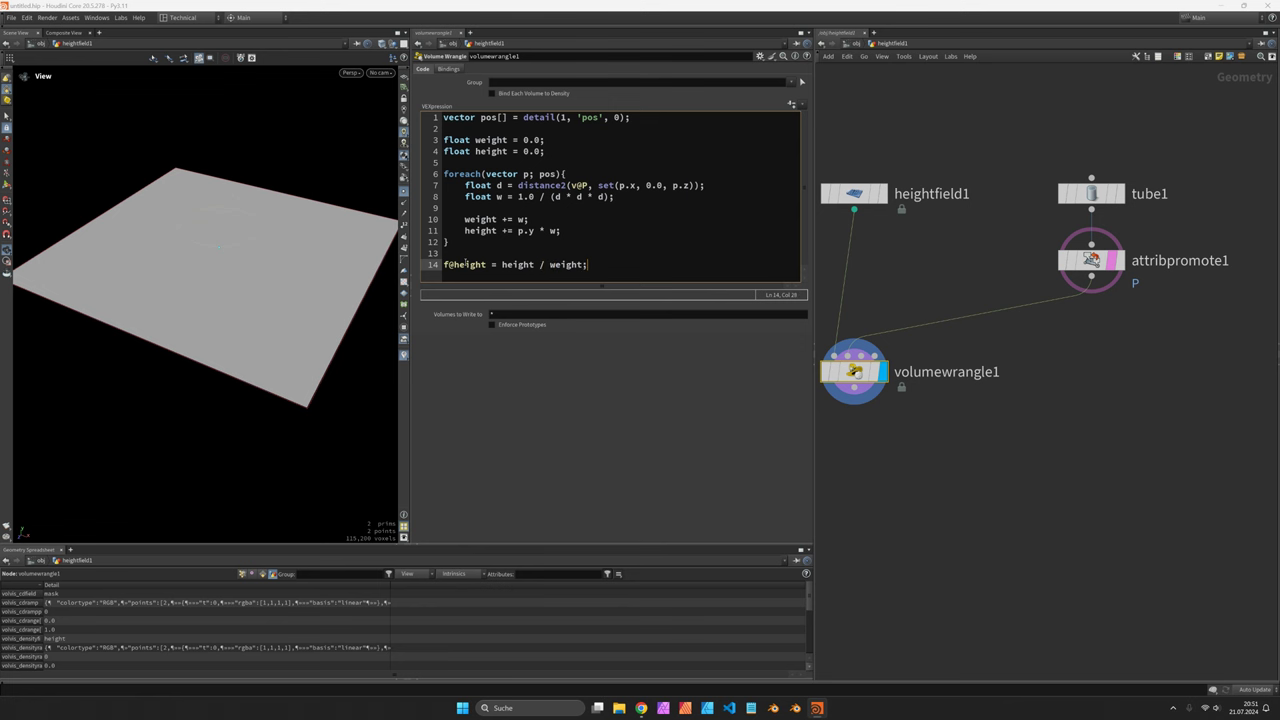
{"action": "key", "text": "ctrl+Return"}
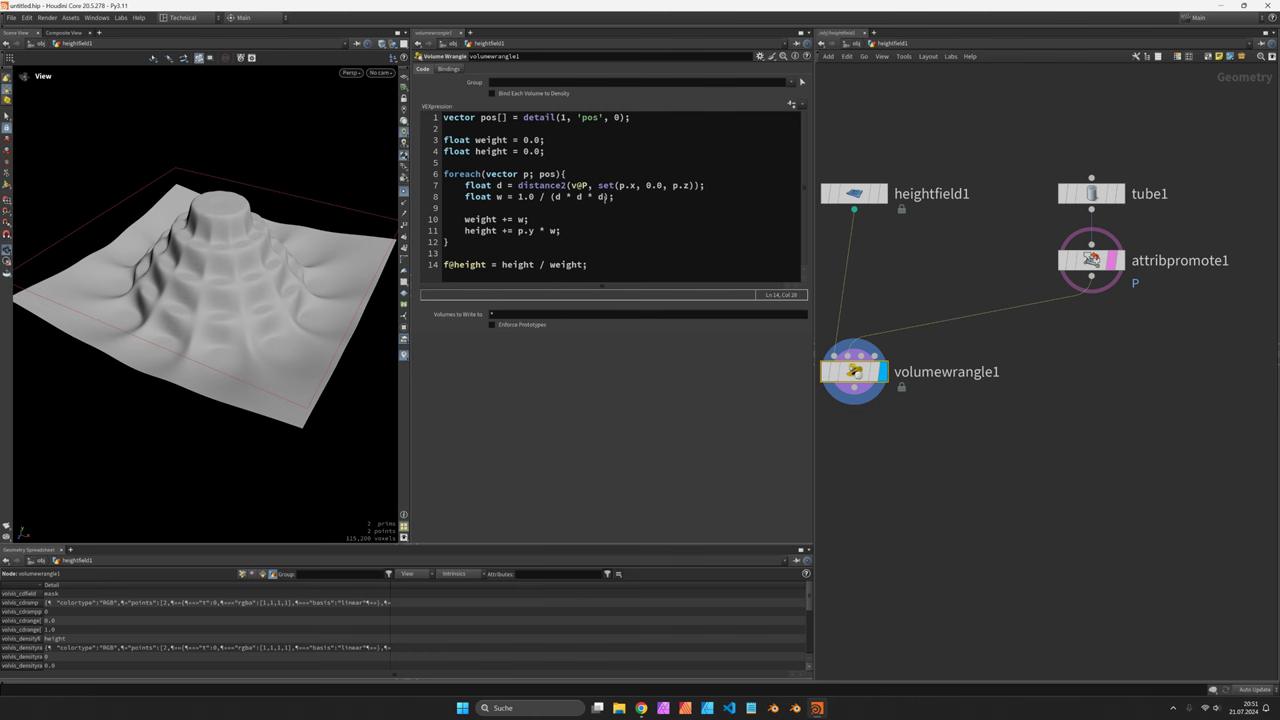
- Try other falloff powers in the weight line's denominator, from (d * d) up to (d * d * d * d * d)
{"action": "left_click", "coordinate": [609, 197]}
{"action": "key", "text": "BackSpace"}
{"action": "key", "text": "BackSpace"}
{"action": "key", "text": "BackSpace"}
{"action": "key", "text": "BackSpace"}
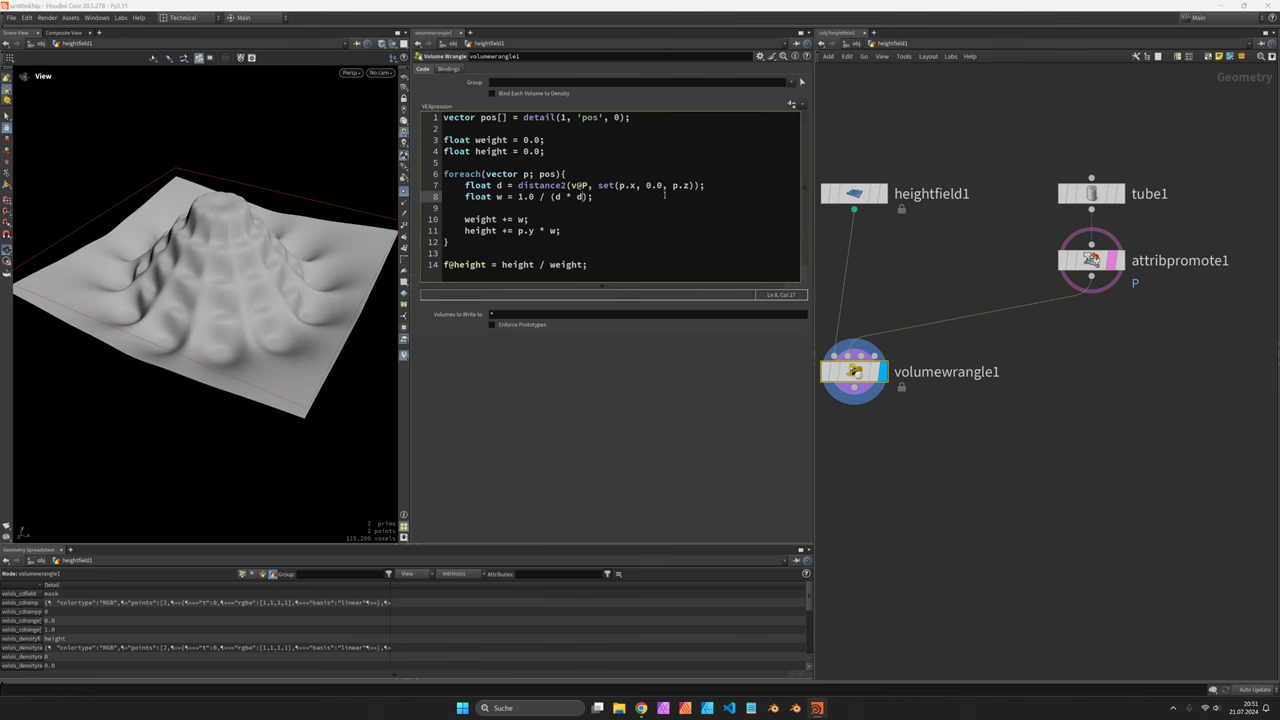
{"action": "type", "text": "* d * "}
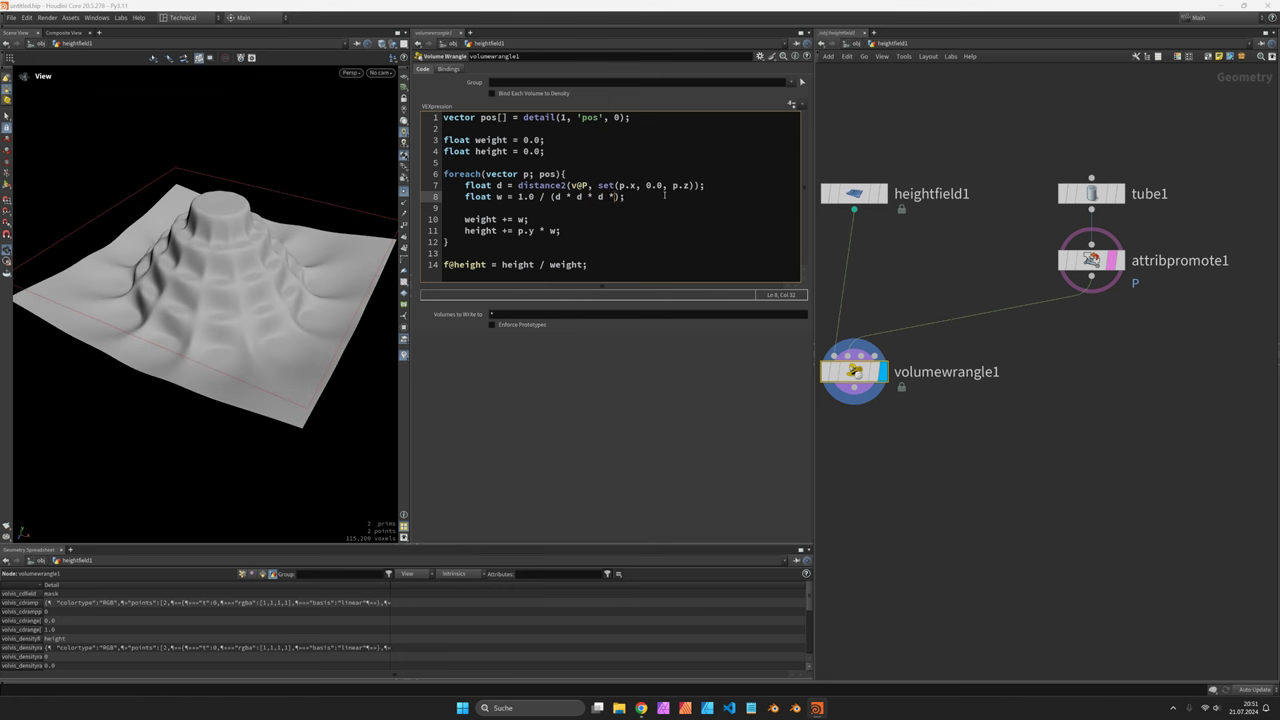
{"action": "type", "text": "d"}
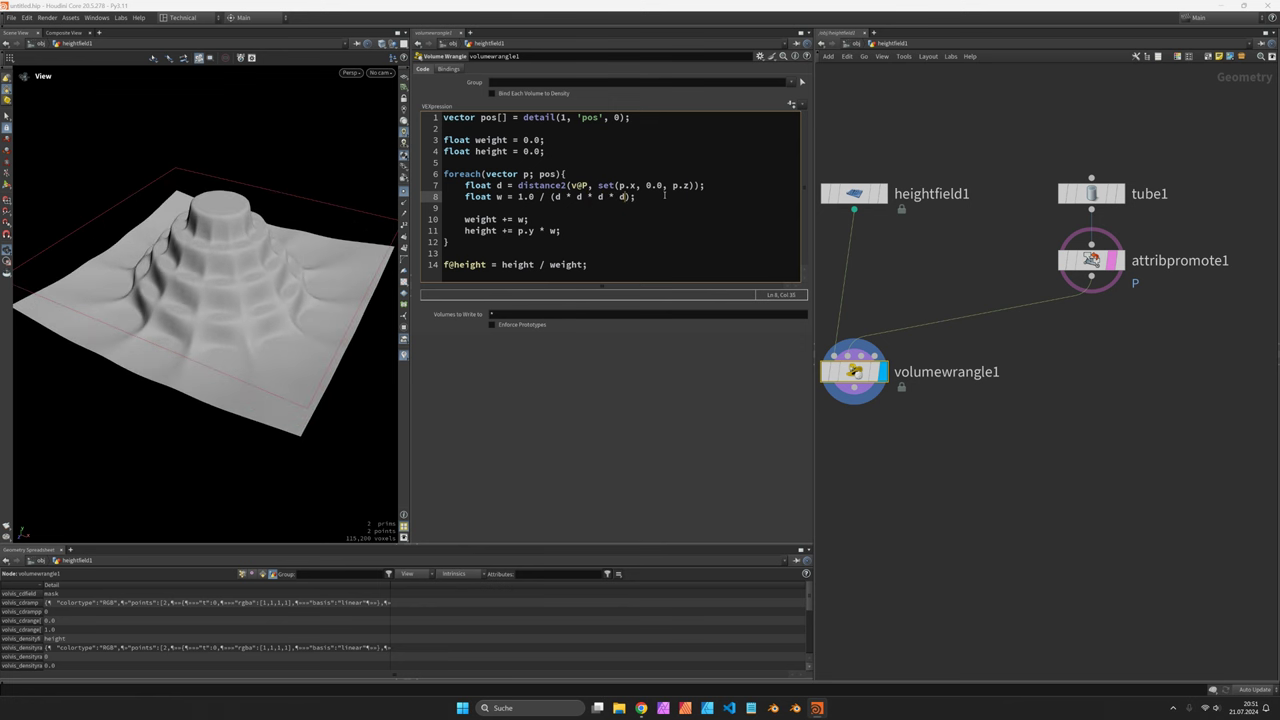
{"action": "type", "text": " * d"}
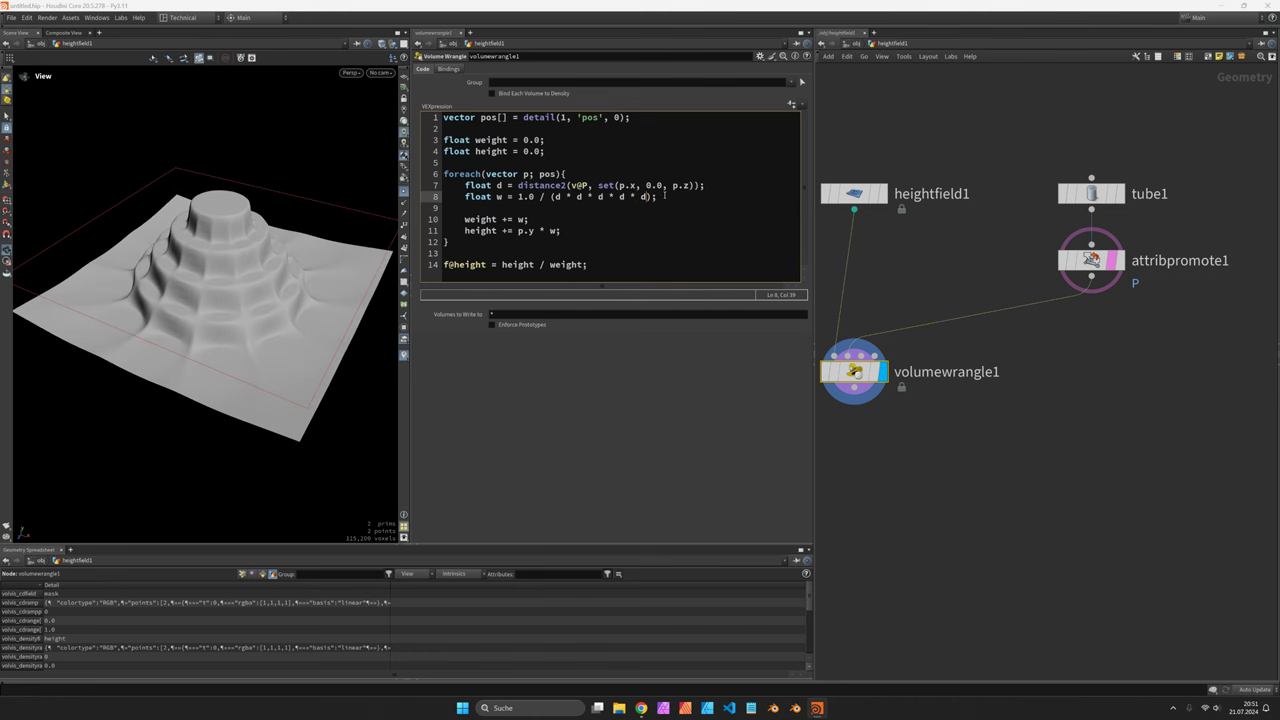
- Cut the denominator of the weight line back to (d * d * d)
{"action": "key", "text": "BackSpace"}
{"action": "key", "text": "BackSpace"}
{"action": "key", "text": "BackSpace"}
{"action": "key", "text": "BackSpace"}
{"action": "key", "text": "BackSpace"}
{"action": "key", "text": "BackSpace"}
{"action": "key", "text": "BackSpace"}
{"action": "key", "text": "BackSpace"}
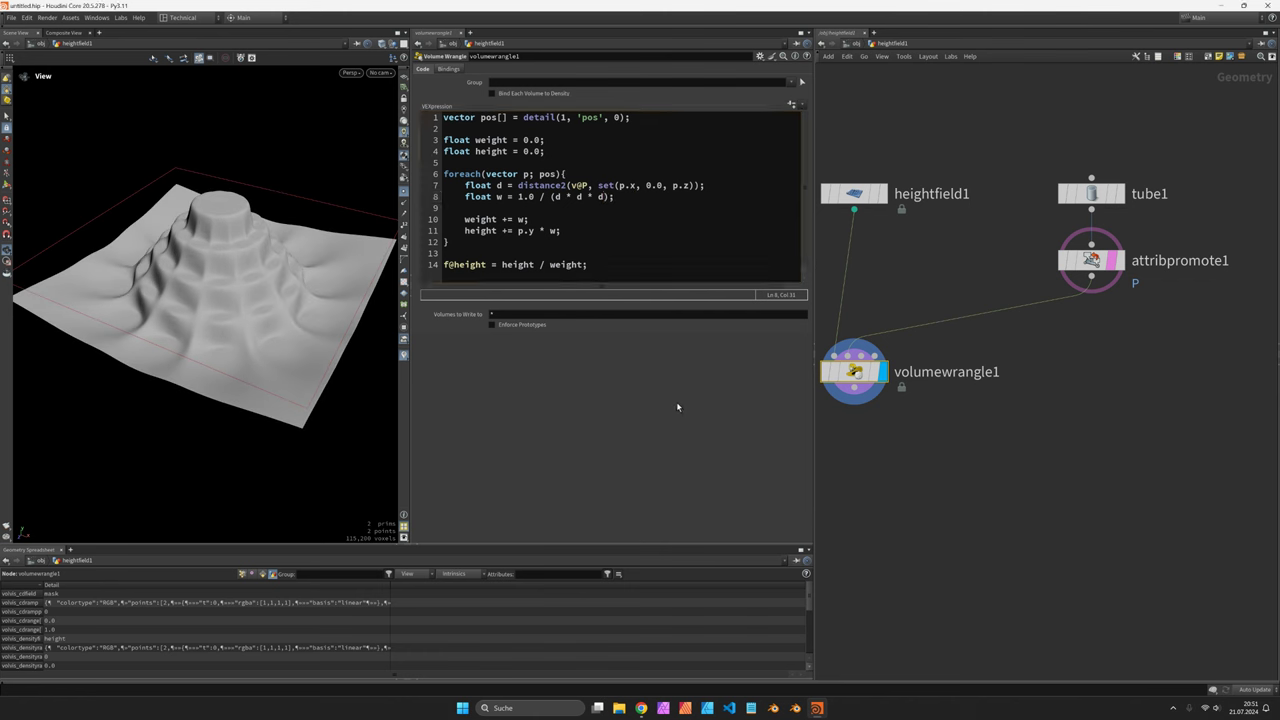
- Set the tube1 node to 4 rows and 9 columns and inspect the resulting terrain from another angle
{"action": "left_click", "coordinate": [1103, 200]}
{"action": "mouse_move", "coordinate": [556, 194]}
{"action": "left_mouse_down"}
{"action": "mouse_move", "coordinate": [668, 200]}
{"action": "mouse_move", "coordinate": [563, 201]}
{"action": "left_mouse_up"}
{"action": "left_click_drag", "start_coordinate": [545, 189], "coordinate": [539, 189]}
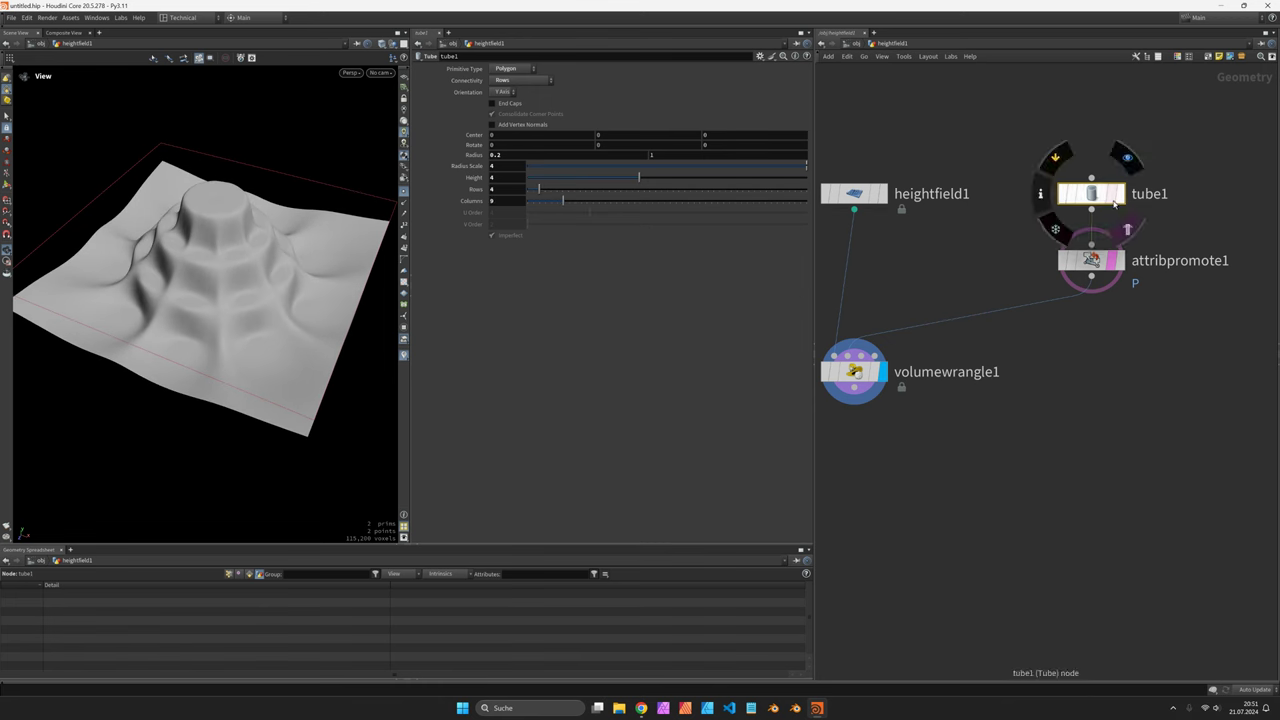
{"action": "left_click_drag", "start_coordinate": [350, 300], "coordinate": [234, 214]}
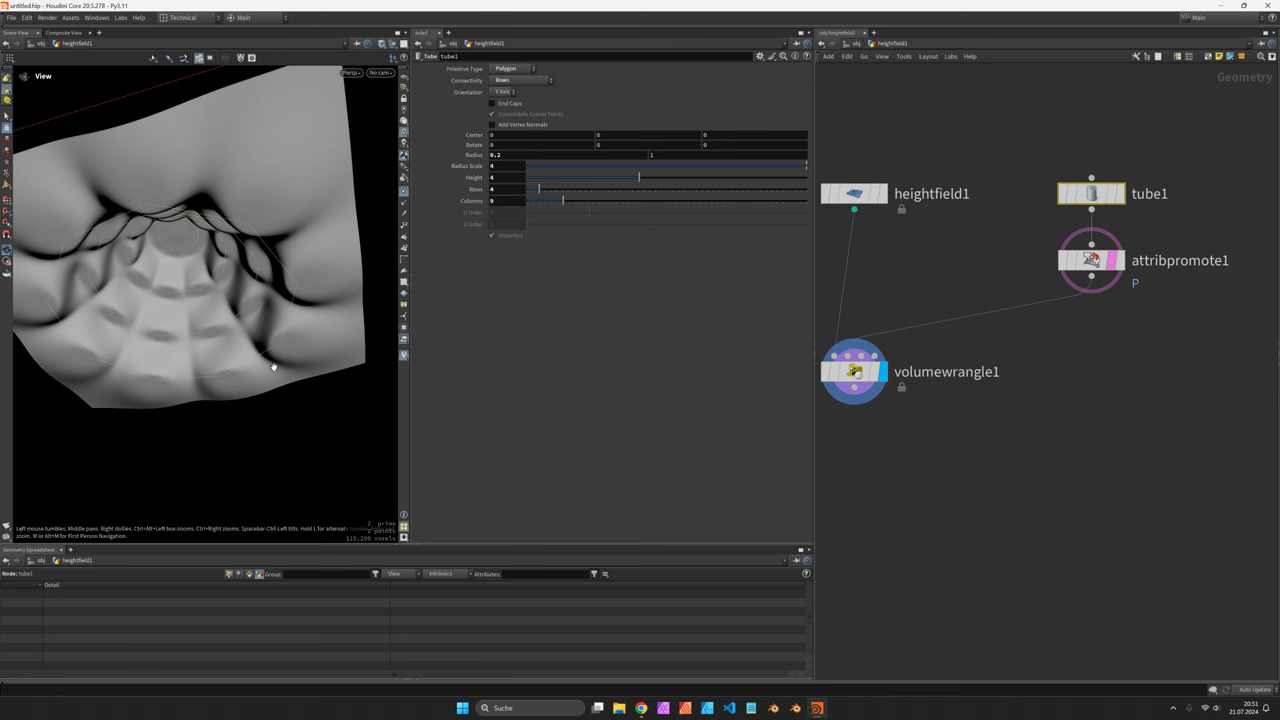